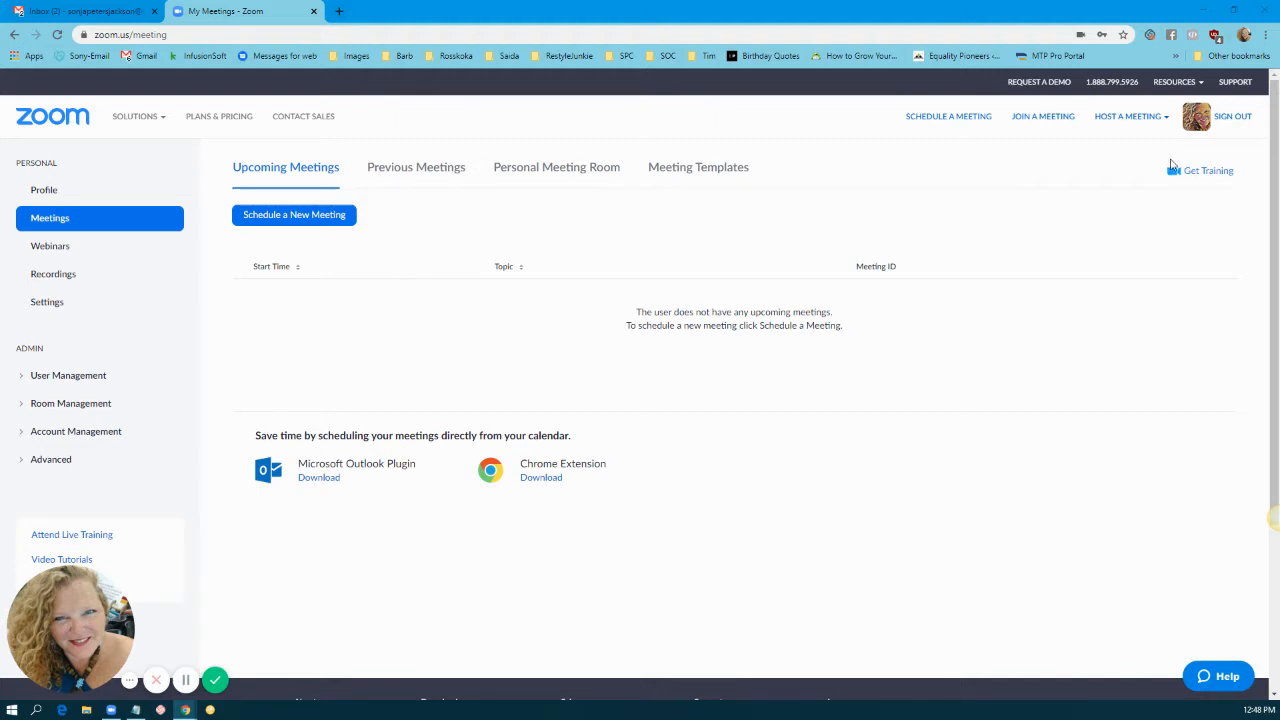
Step: Start a new meeting, dismiss the Chrome plugin banner, and enter the description 'Epstein Barr'
left_click(327, 218)
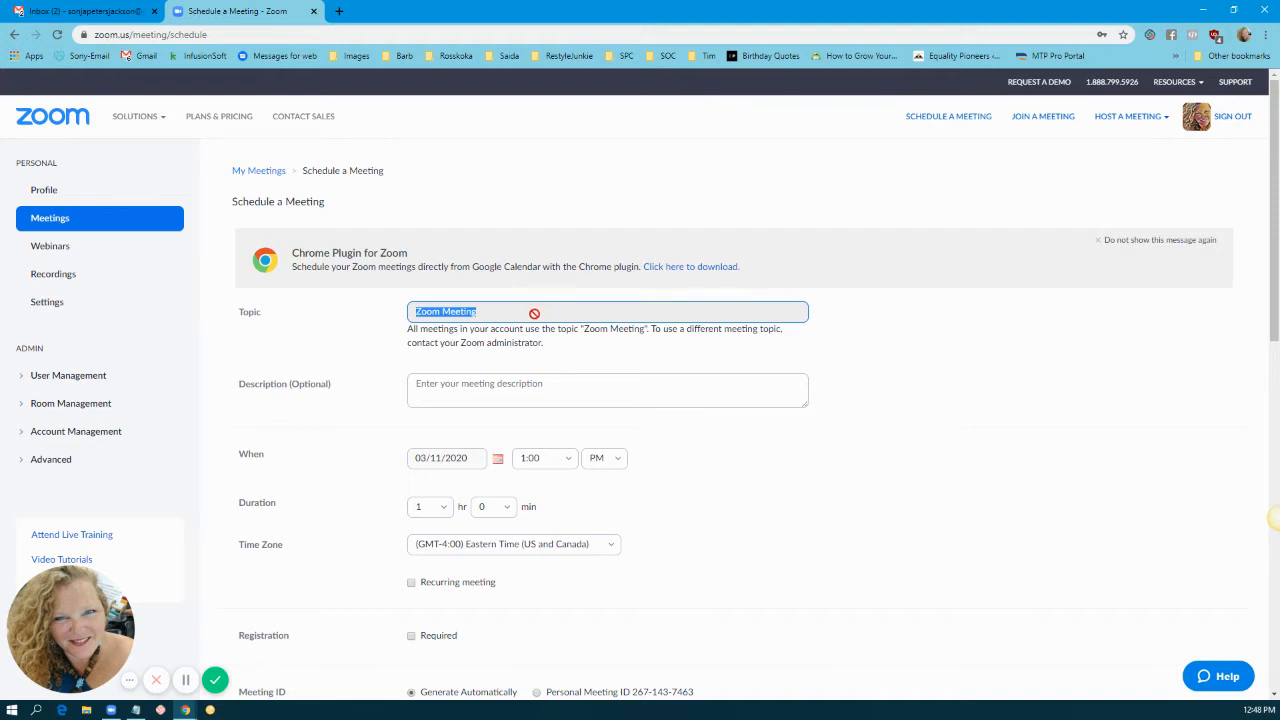
left_click(1101, 244)
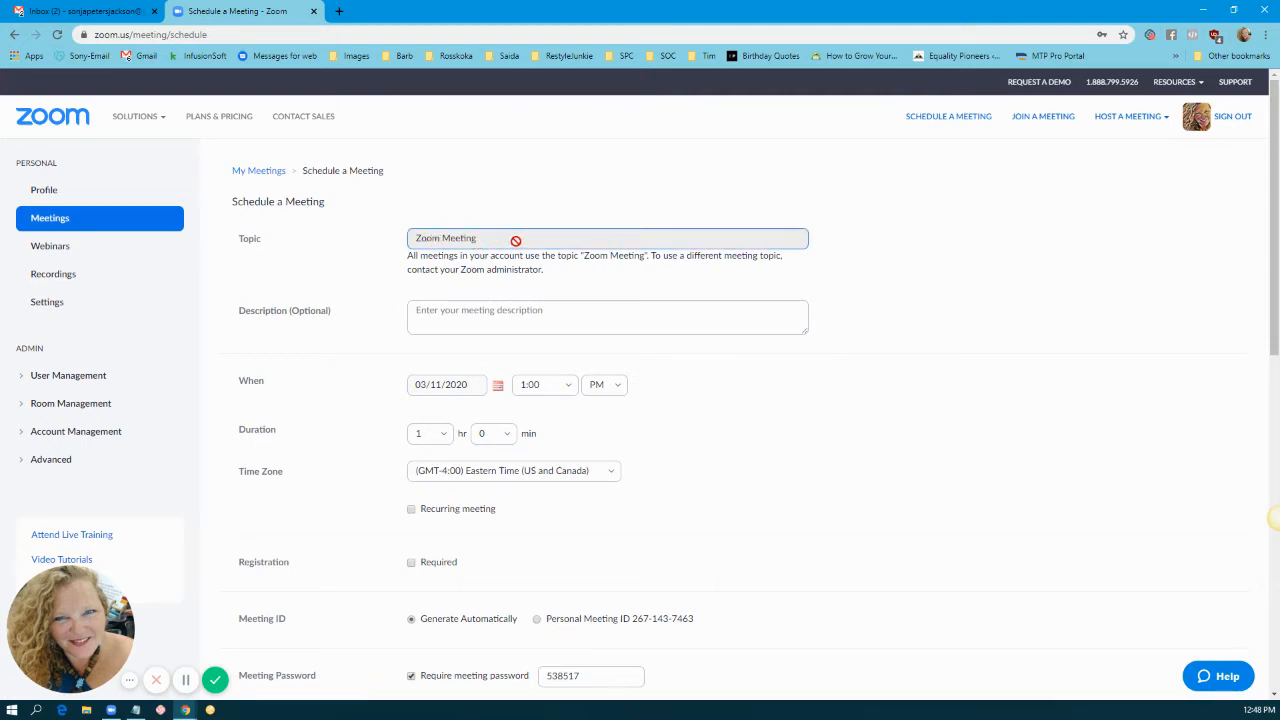
left_click(472, 310)
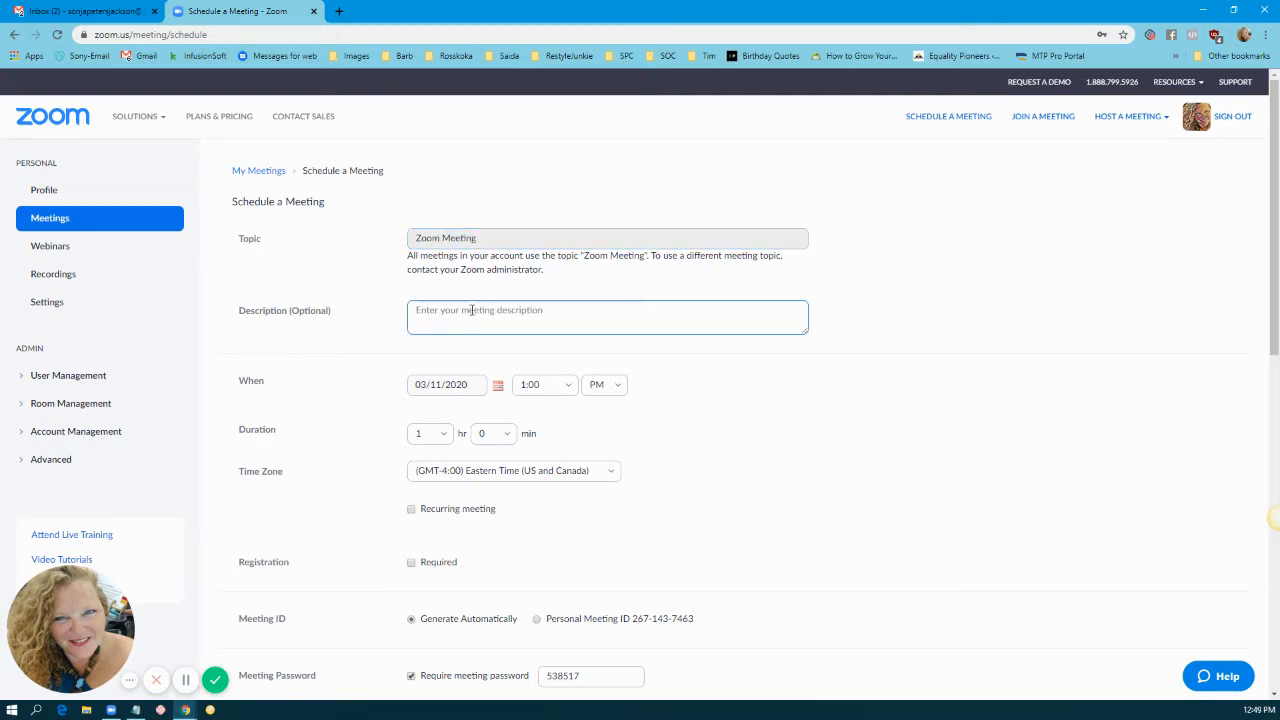
type("Epstein Barr Virus")
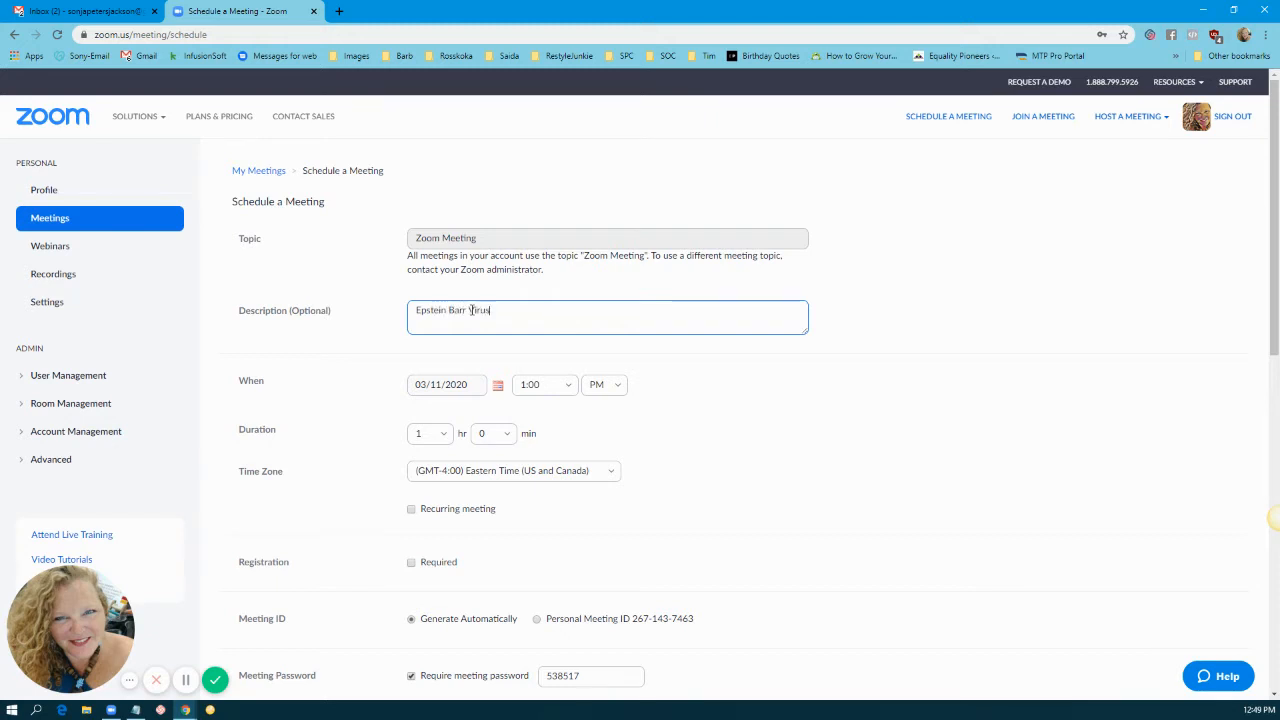
Step: Set the meeting date to May 6, 2020 using the calendar
left_click(437, 390)
left_click(497, 388)
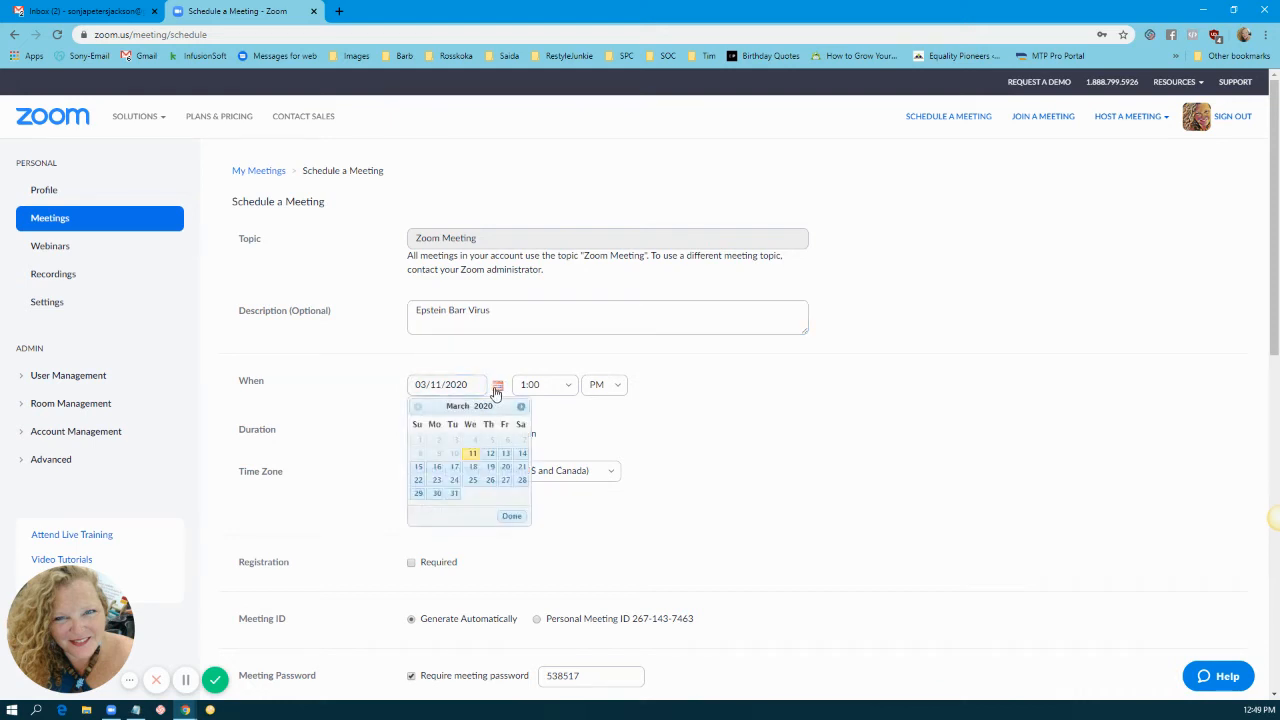
left_click(521, 406)
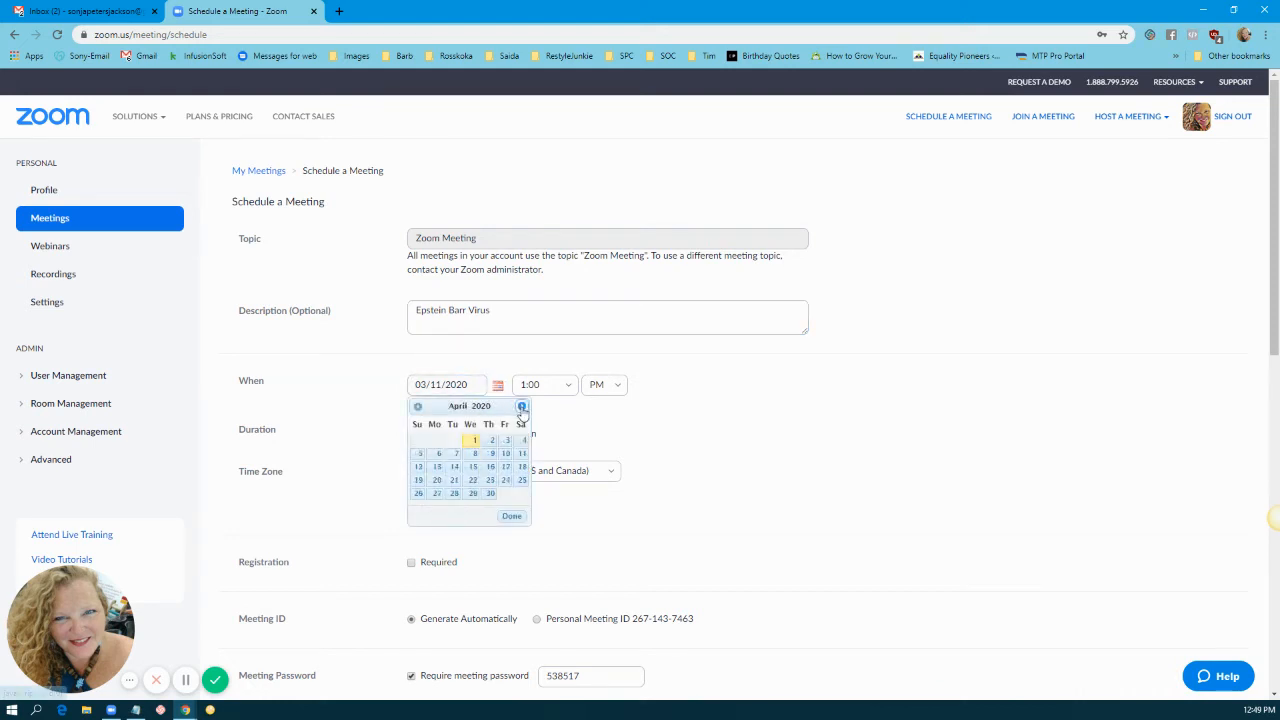
left_click(521, 406)
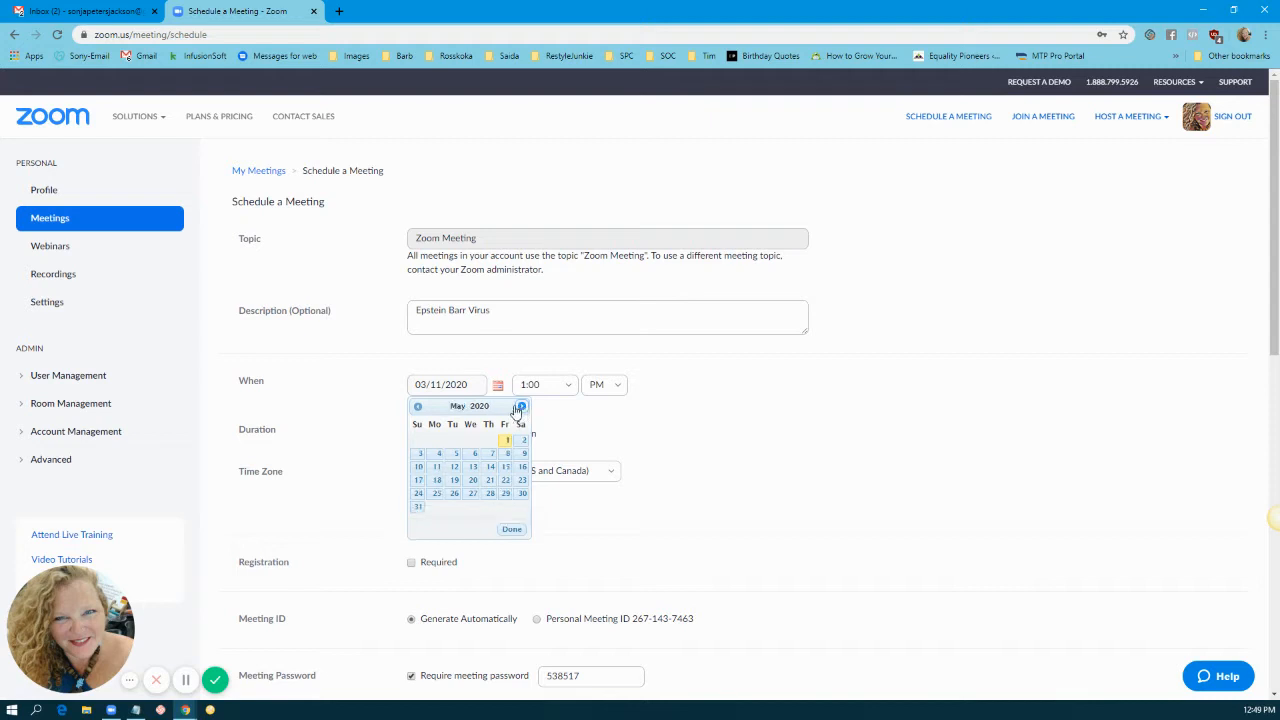
left_click(474, 455)
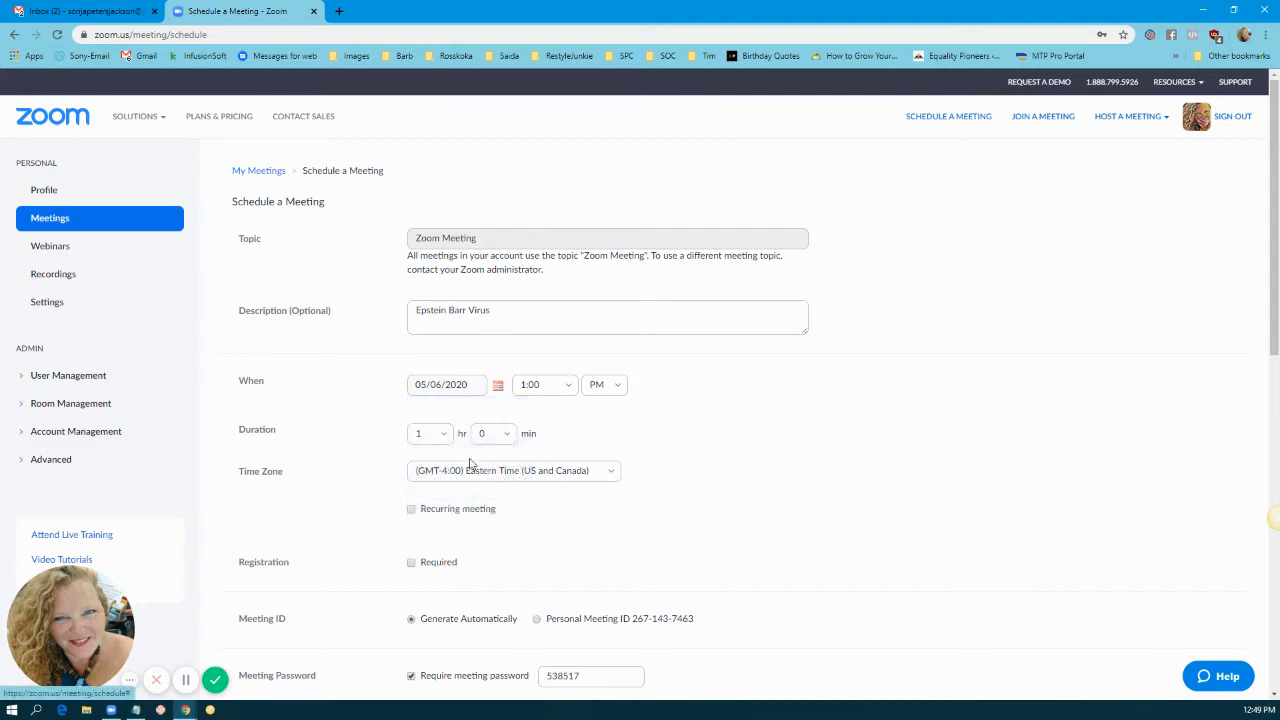
Step: Set the start time to 8:30 and the duration to 1 hour 30 minutes
left_click(558, 383)
scroll(534, 522, "down", 3)
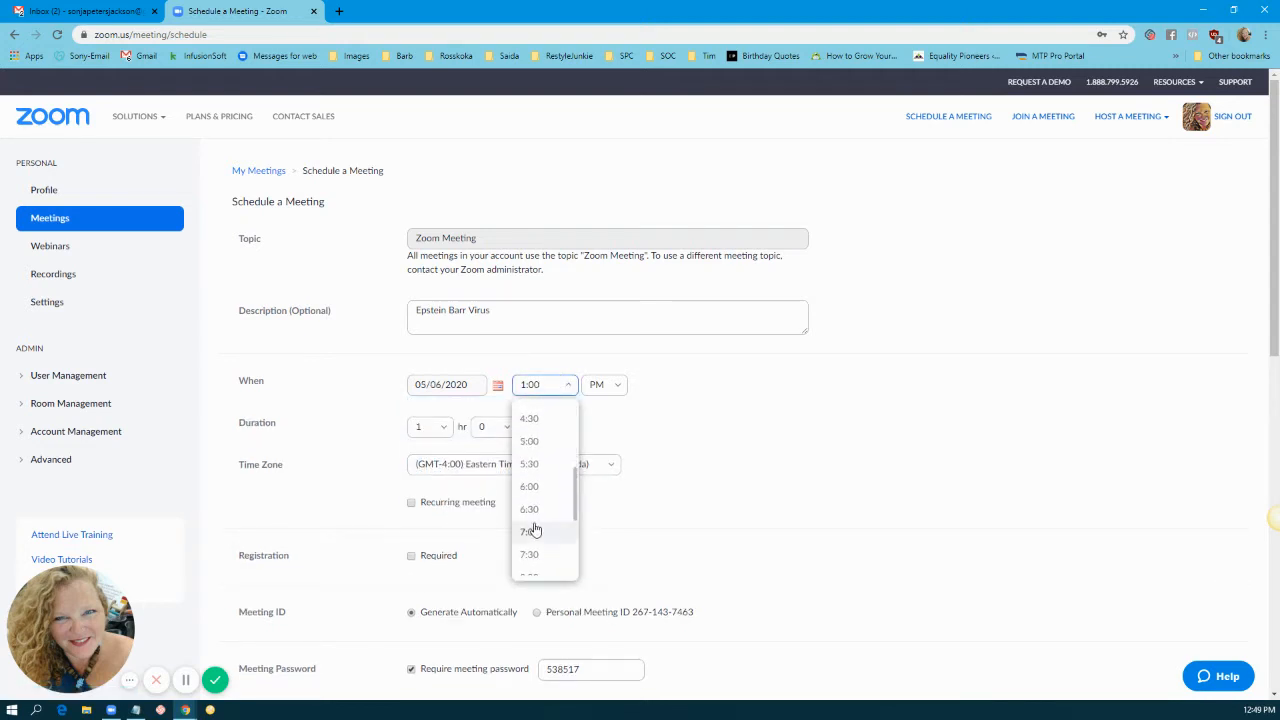
left_click(543, 466)
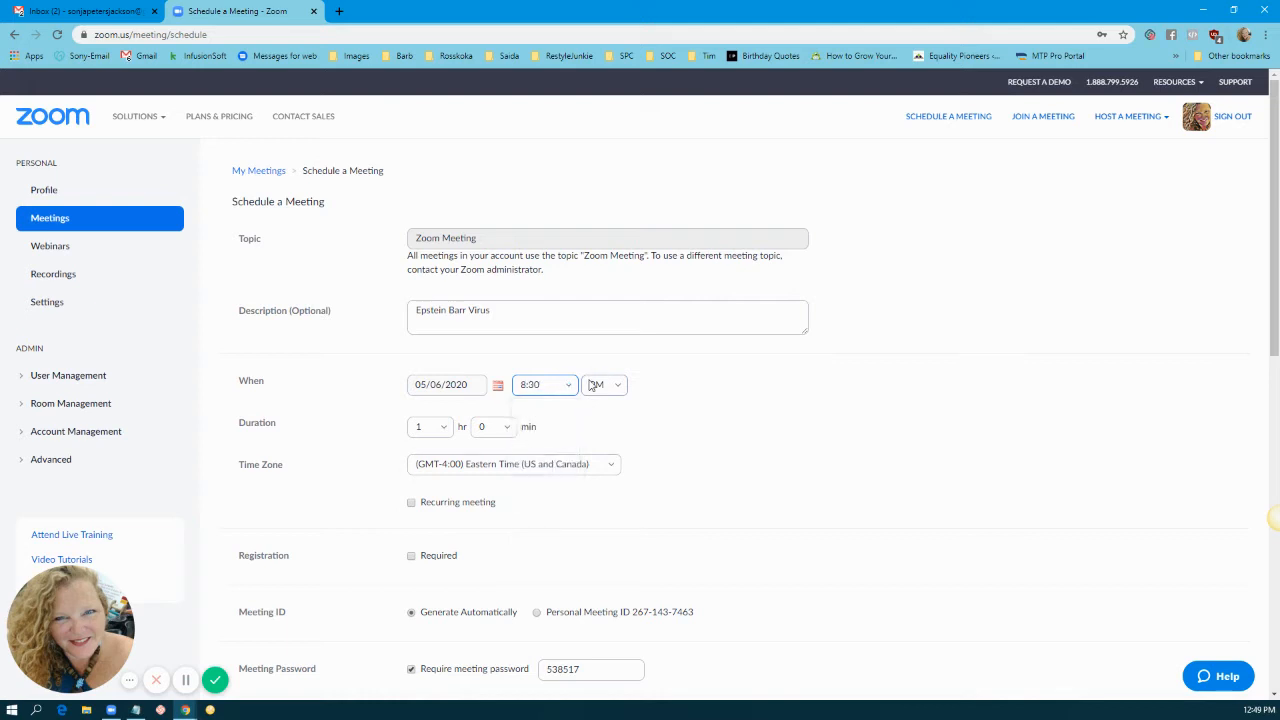
left_click(508, 428)
left_click(485, 502)
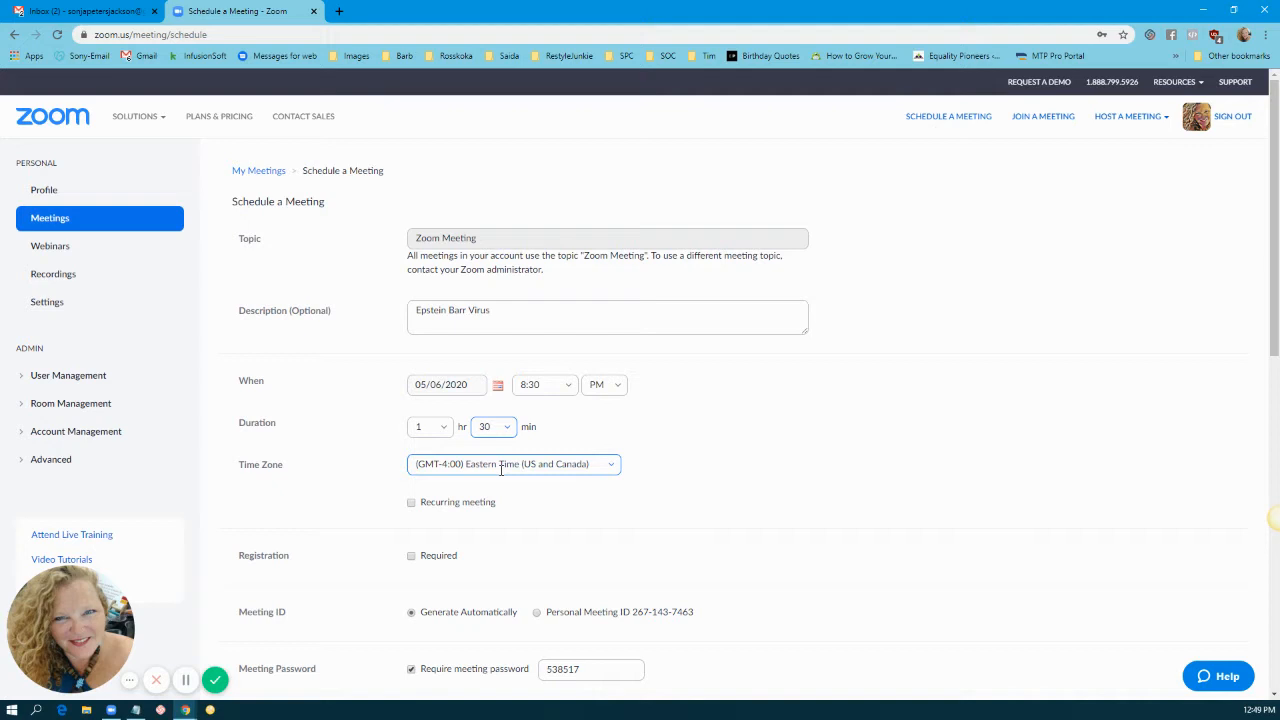
Step: Make the meeting recur weekly on Wednesdays, ending after 7 occurrences, with registration required
left_click(410, 505)
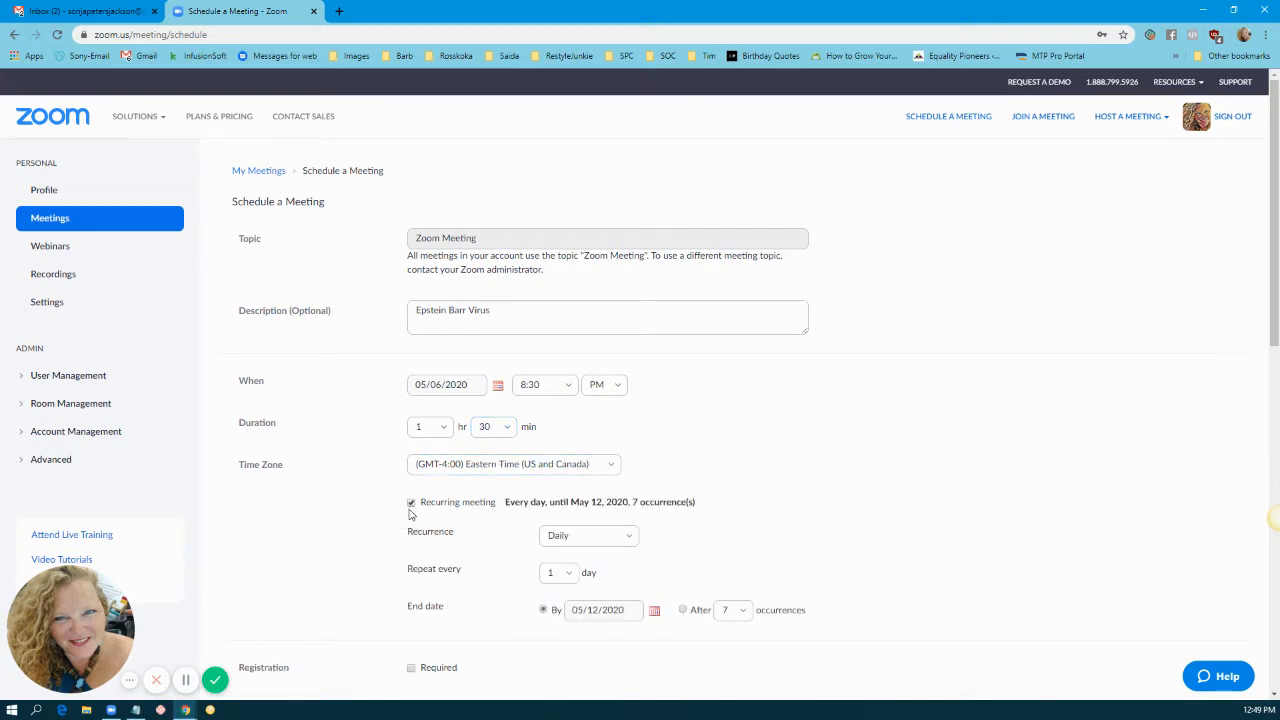
left_click(595, 536)
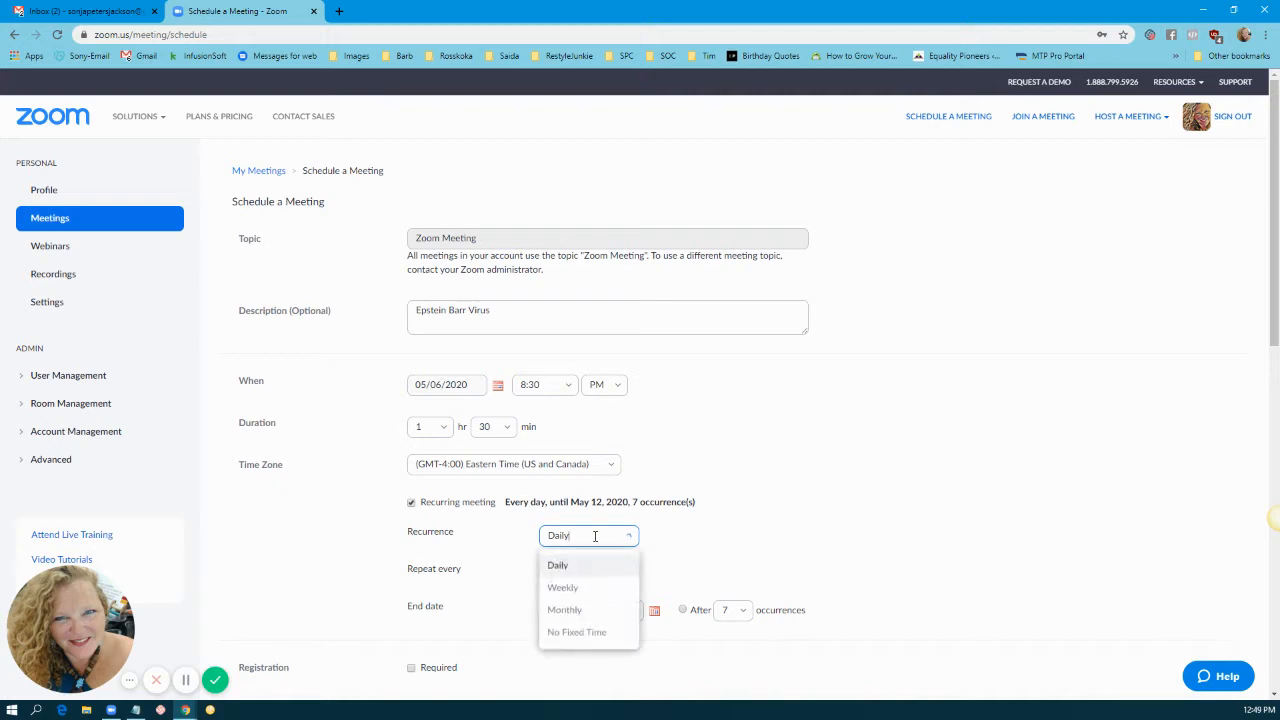
left_click(572, 611)
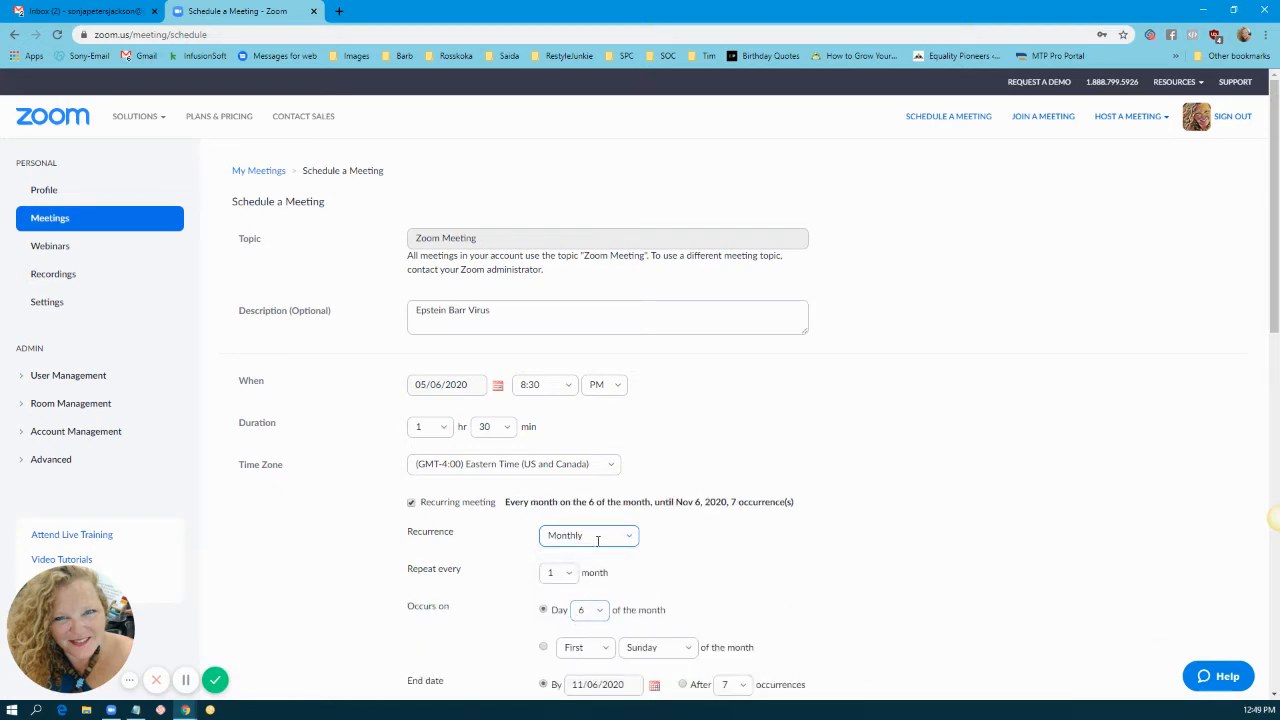
left_click(588, 536)
left_click(578, 588)
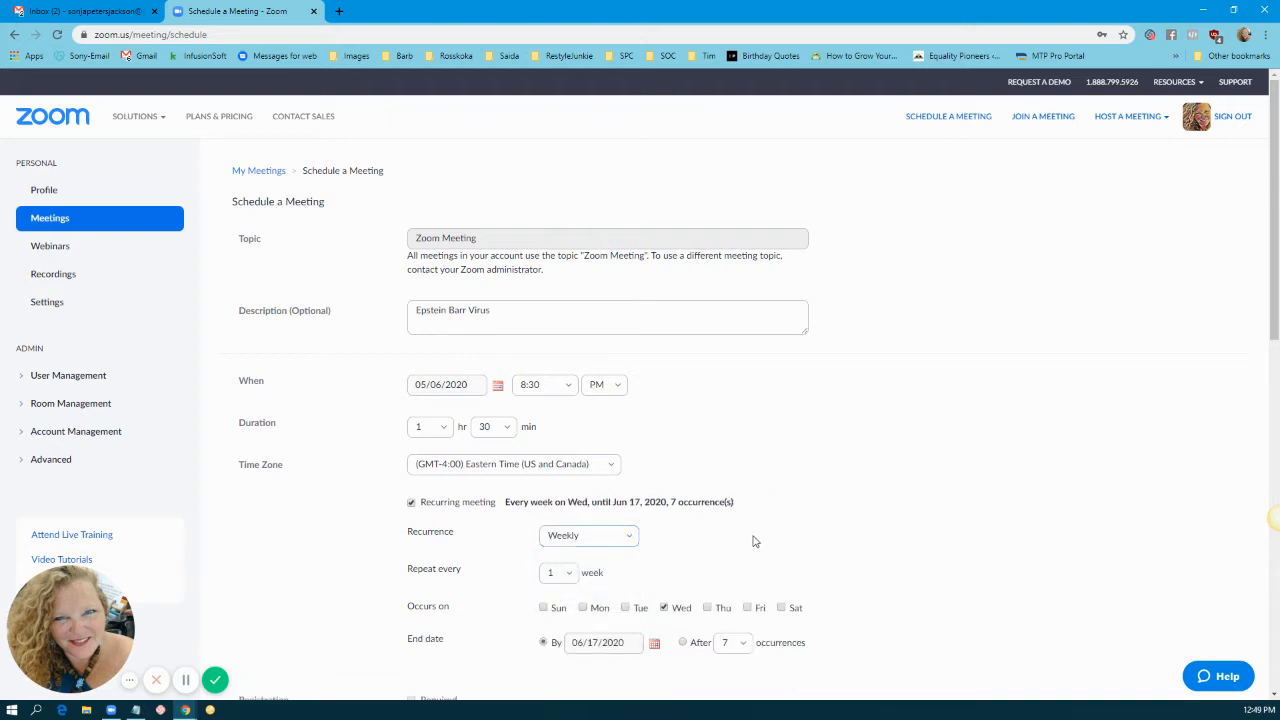
left_click(570, 576)
scroll(843, 600, "down", 2)
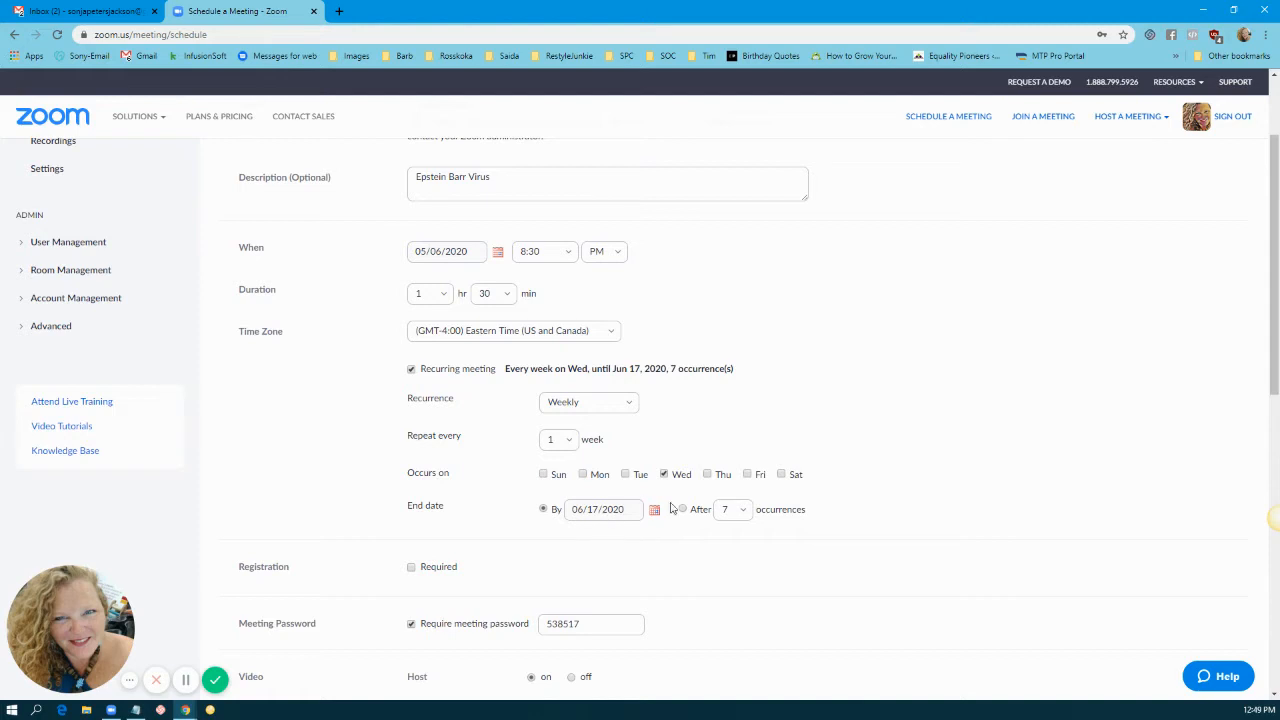
left_click(682, 510)
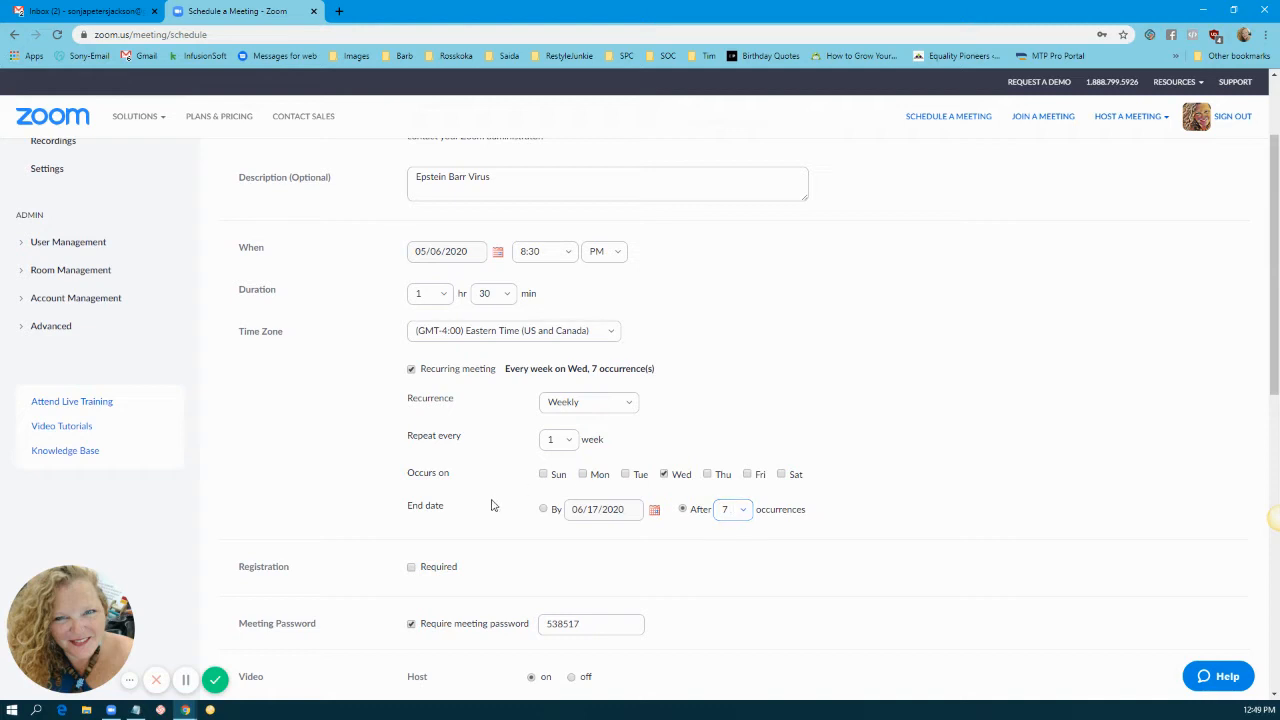
left_click(411, 568)
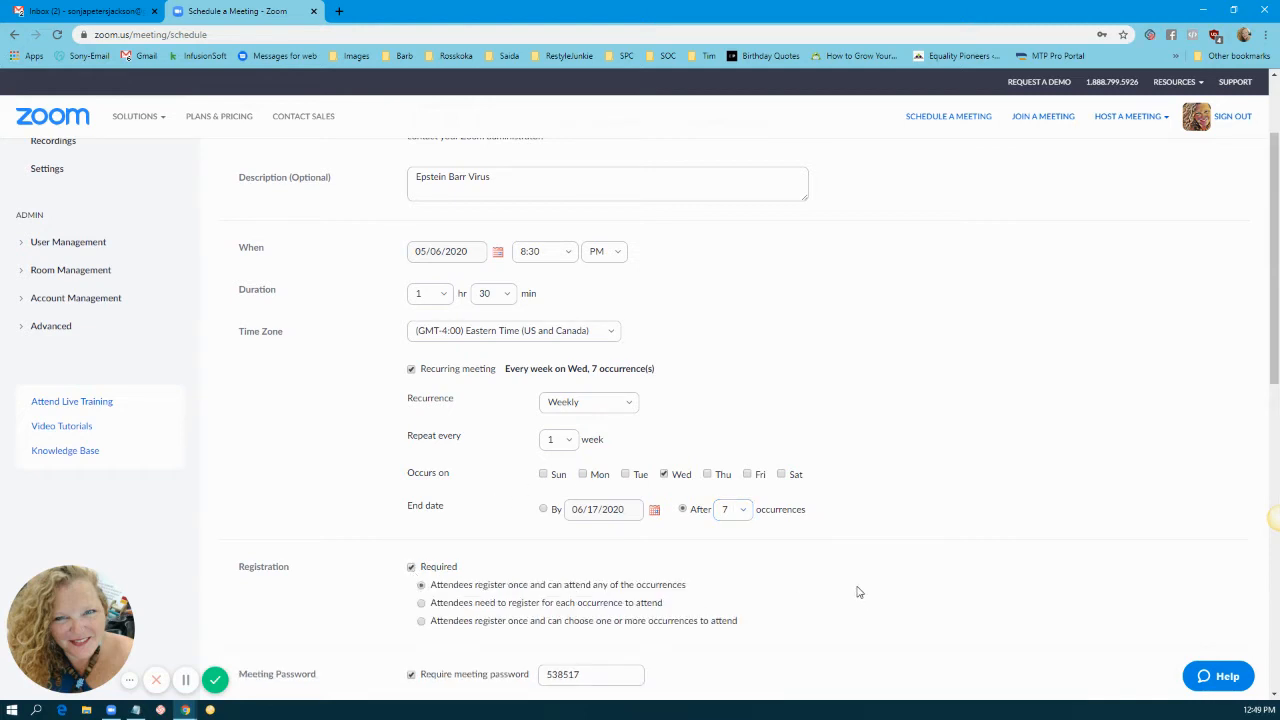
Step: Turn off Registration Required and Require meeting password
left_click(411, 568)
left_click(412, 570)
scroll(796, 611, "down", 1)
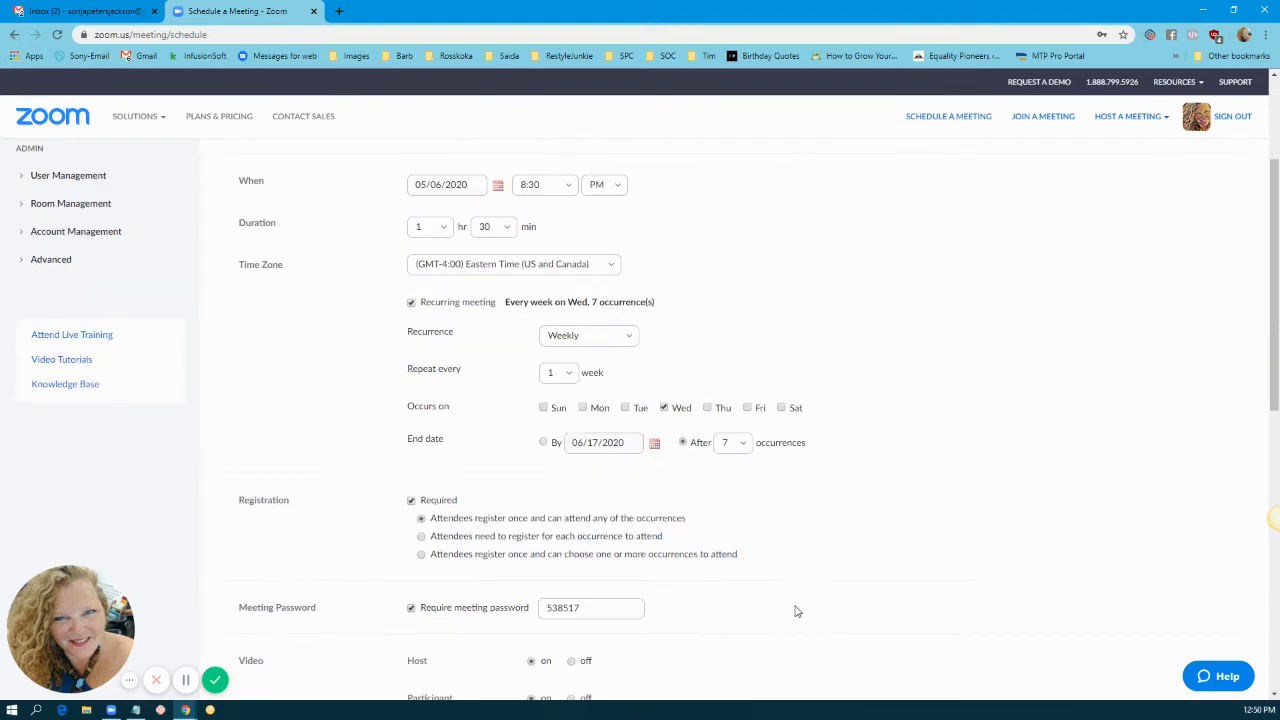
scroll(766, 531, "down", 1)
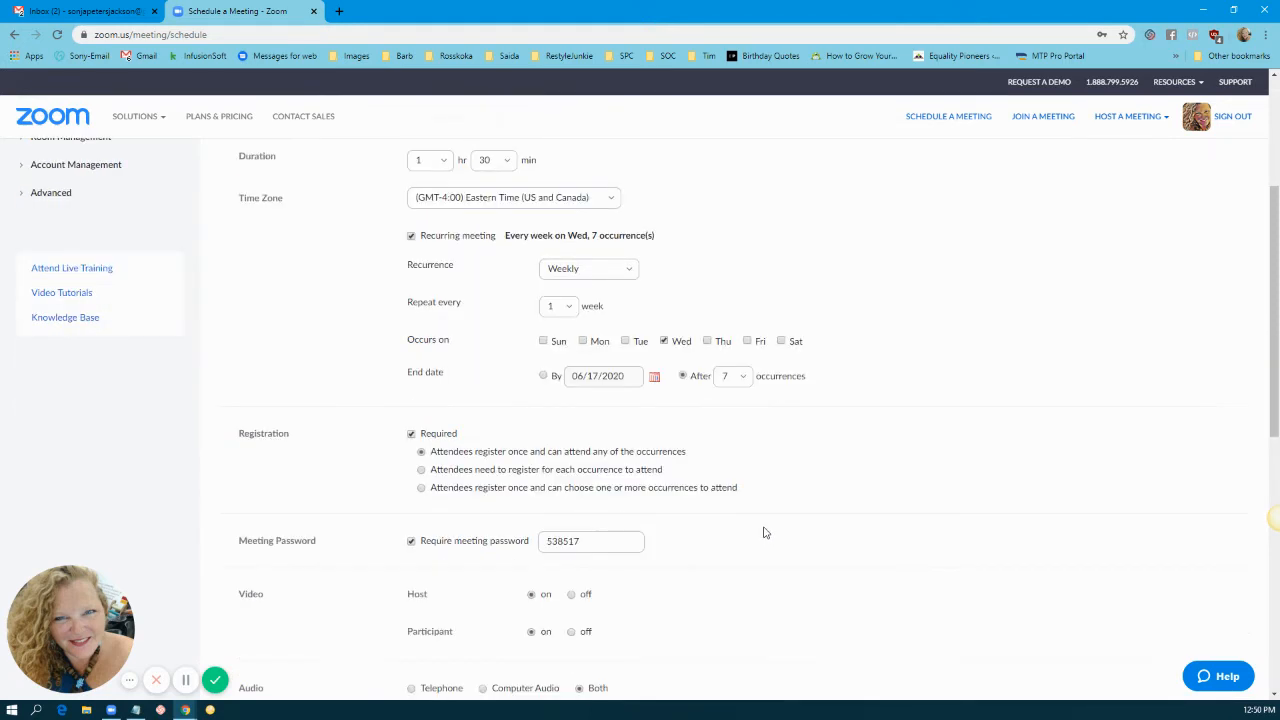
left_click(411, 436)
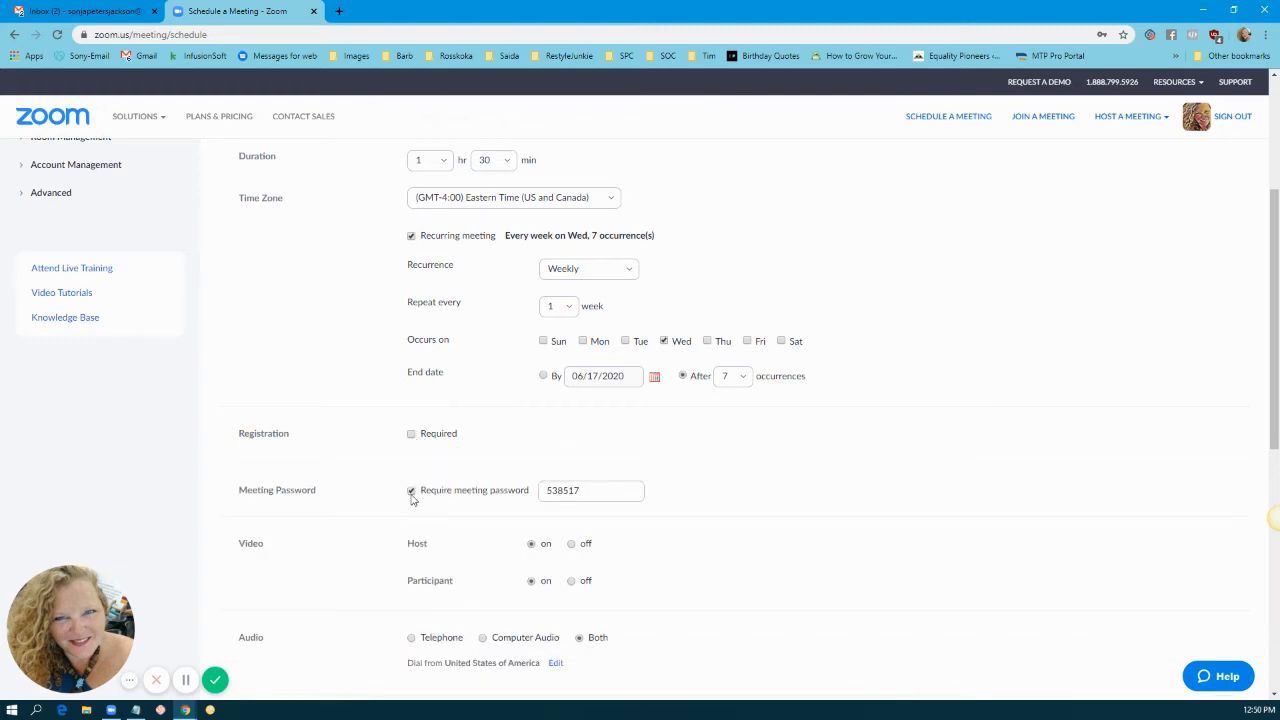
left_click(411, 493)
Step: Scroll down the form to the Meeting Options section
scroll(576, 494, "down", 2)
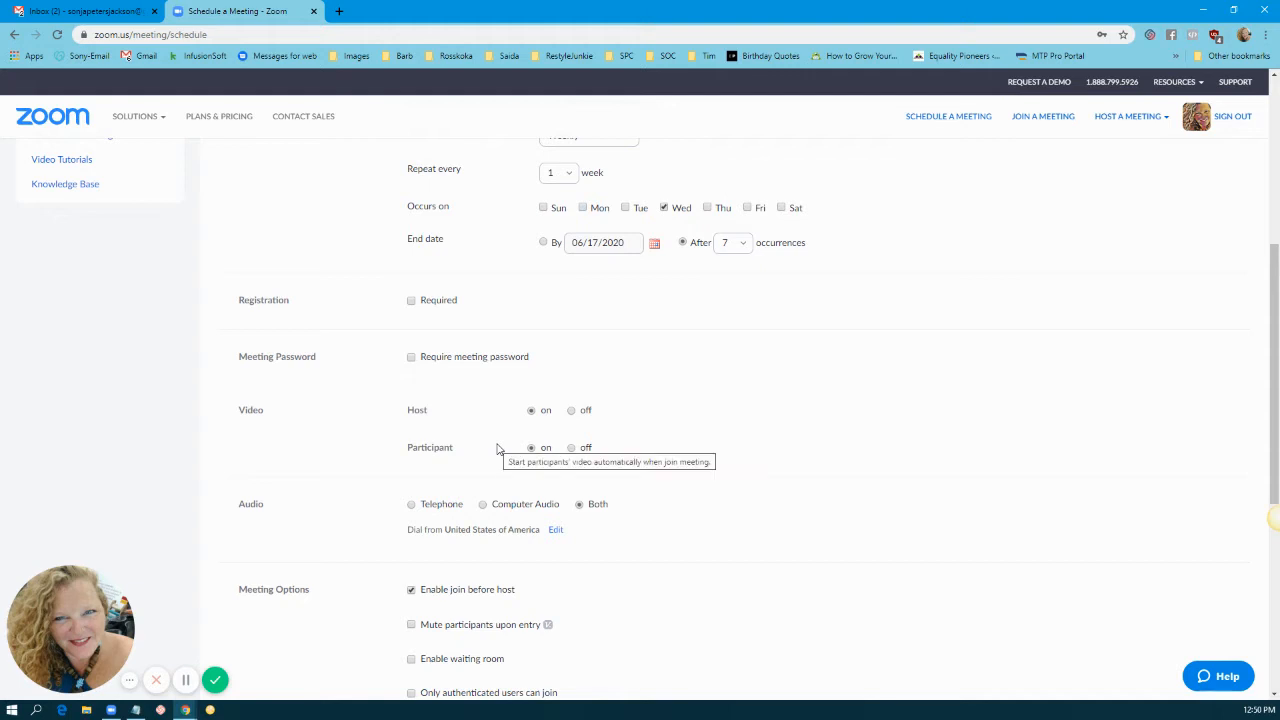
scroll(498, 449, "down", 2)
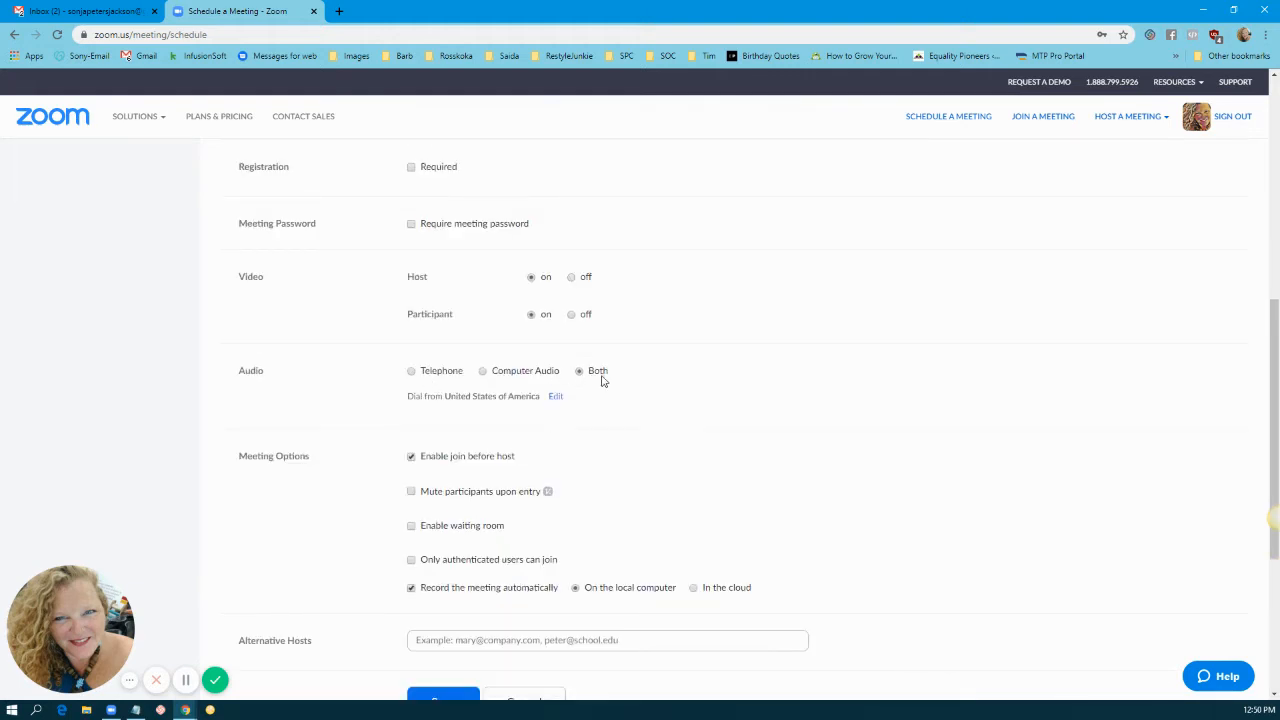
scroll(820, 426, "down", 2)
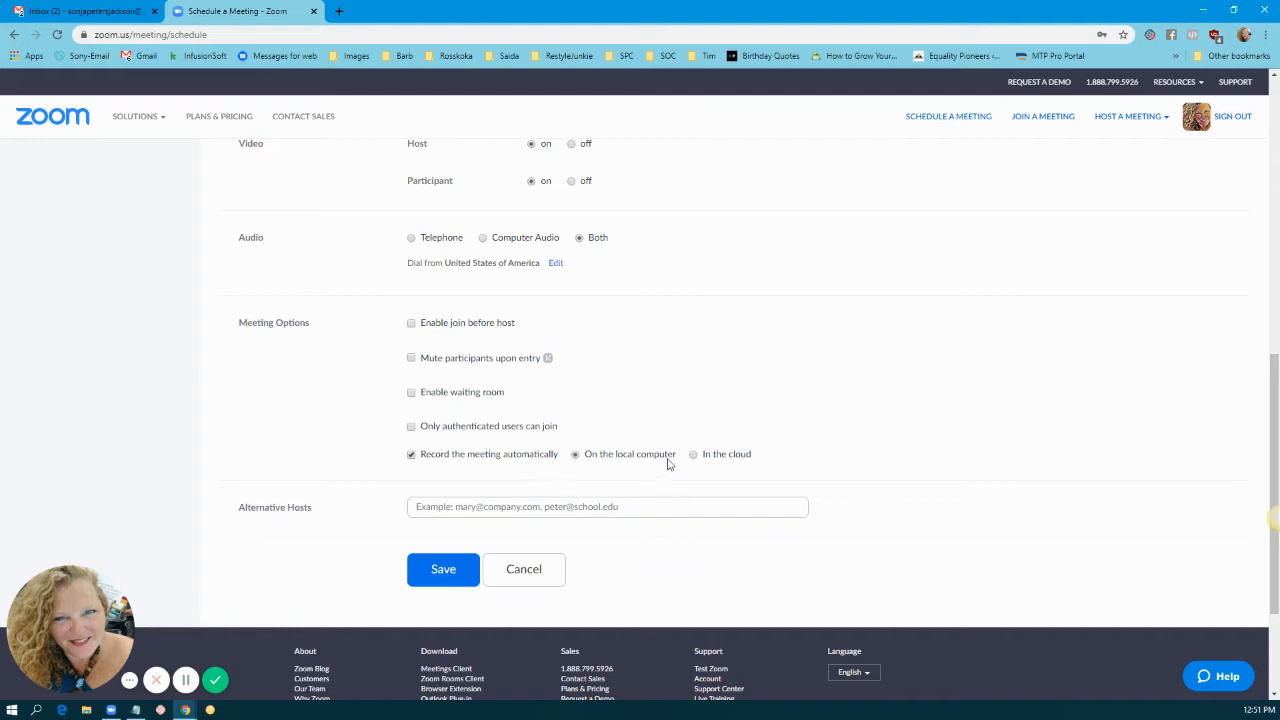
Step: Save automatic recordings in the cloud instead of the local computer
double_click(624, 455)
triple_click(622, 457)
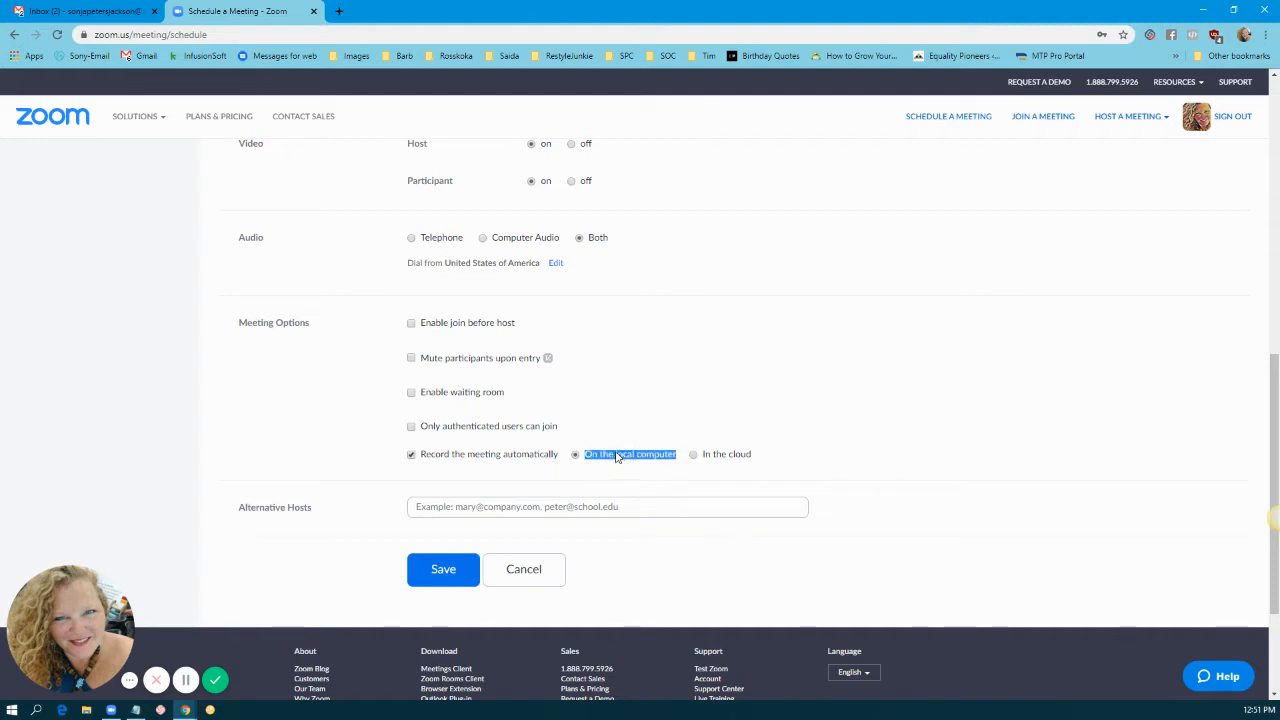
left_click(695, 459)
Step: Let anyone join without signing in, and turn off the waiting room and mute-on-entry
left_click(476, 435)
left_click(476, 435)
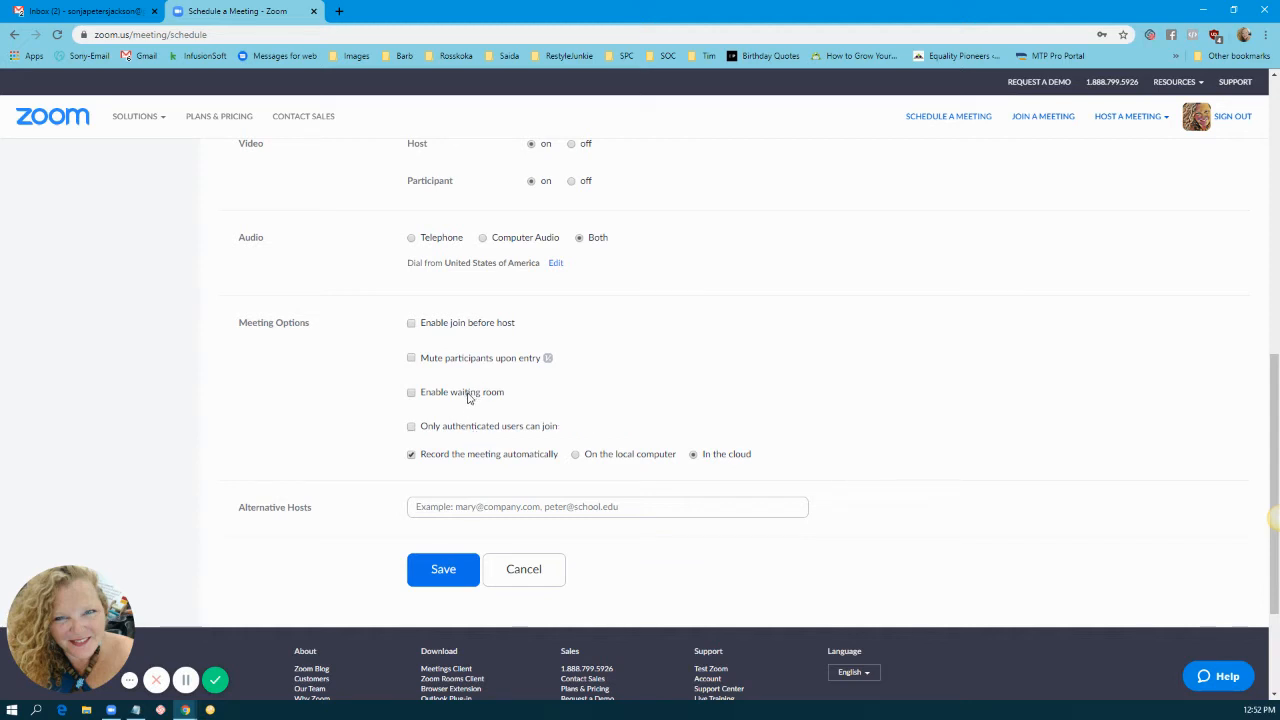
left_click(468, 394)
left_click(486, 361)
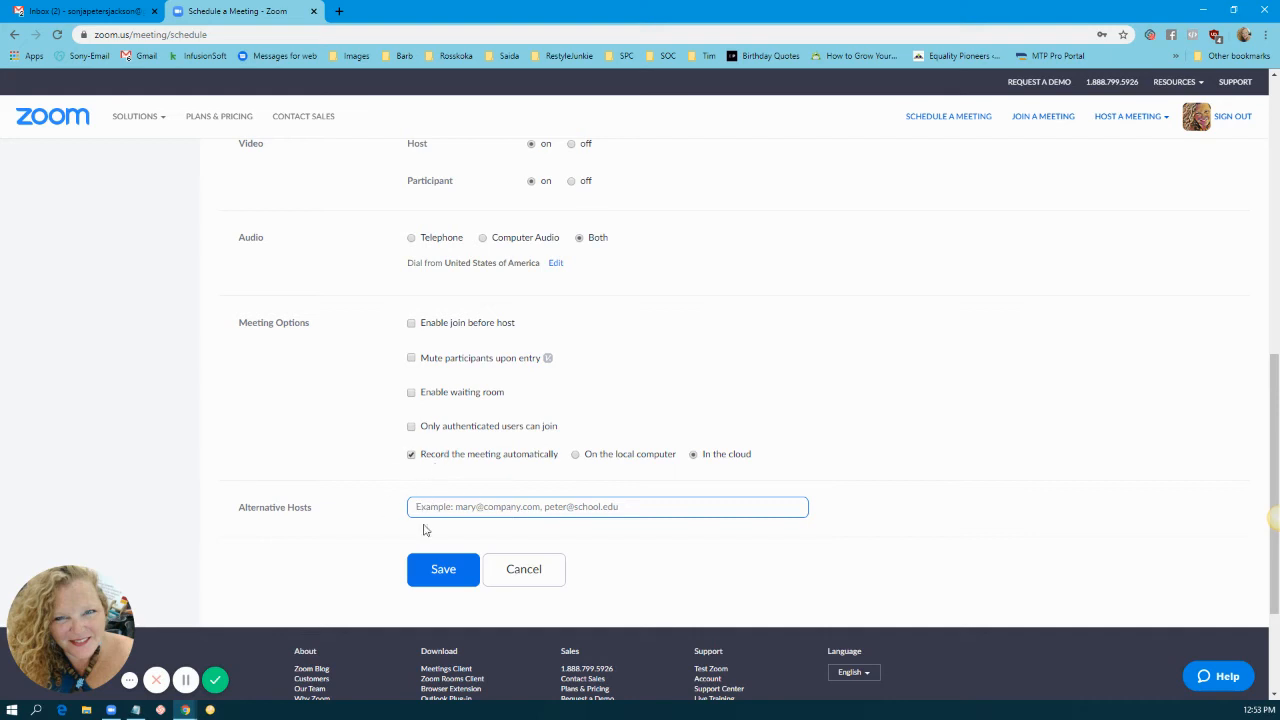
Step: Save the meeting and list all seven weekly occurrences
left_click(443, 569)
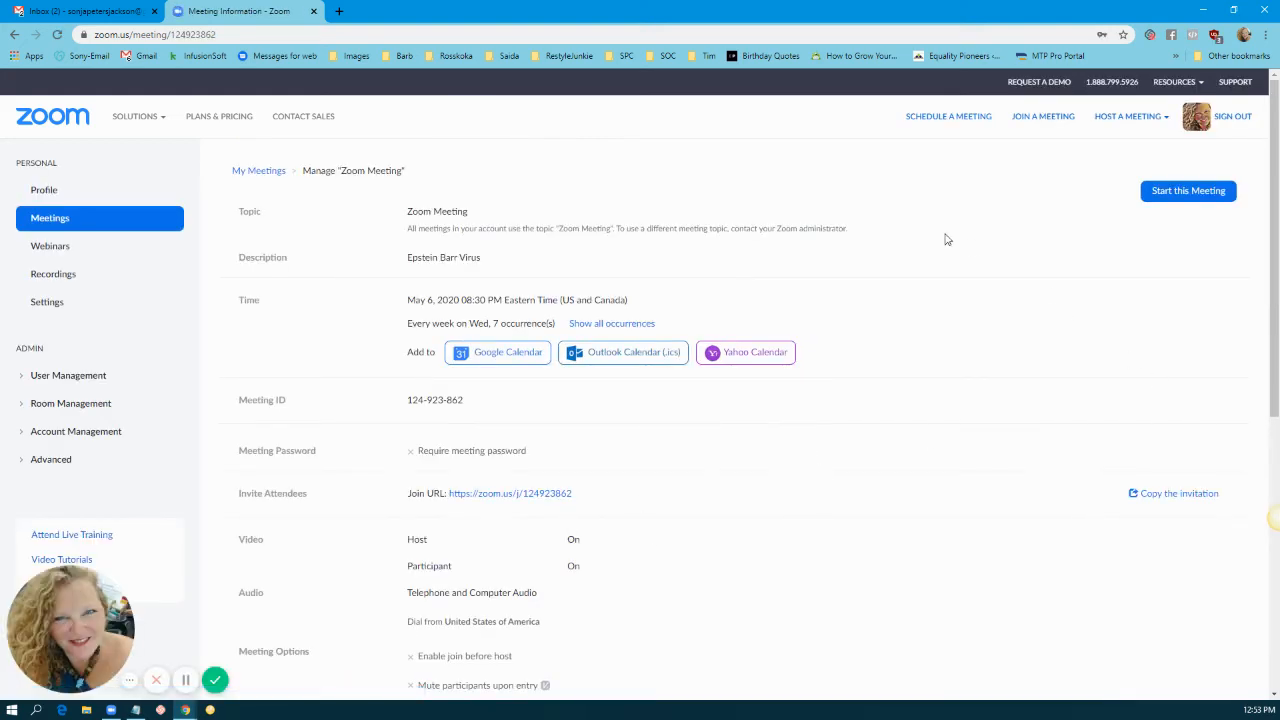
left_click(608, 325)
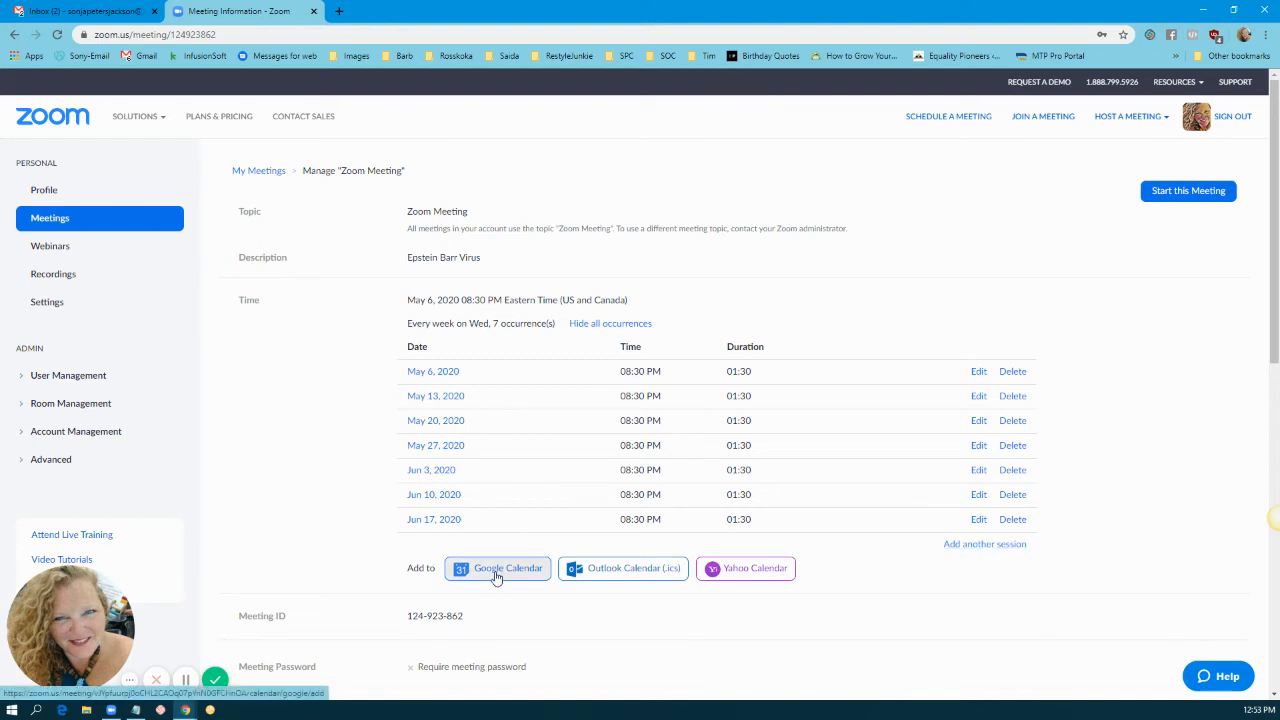
scroll(410, 510, "down", 2)
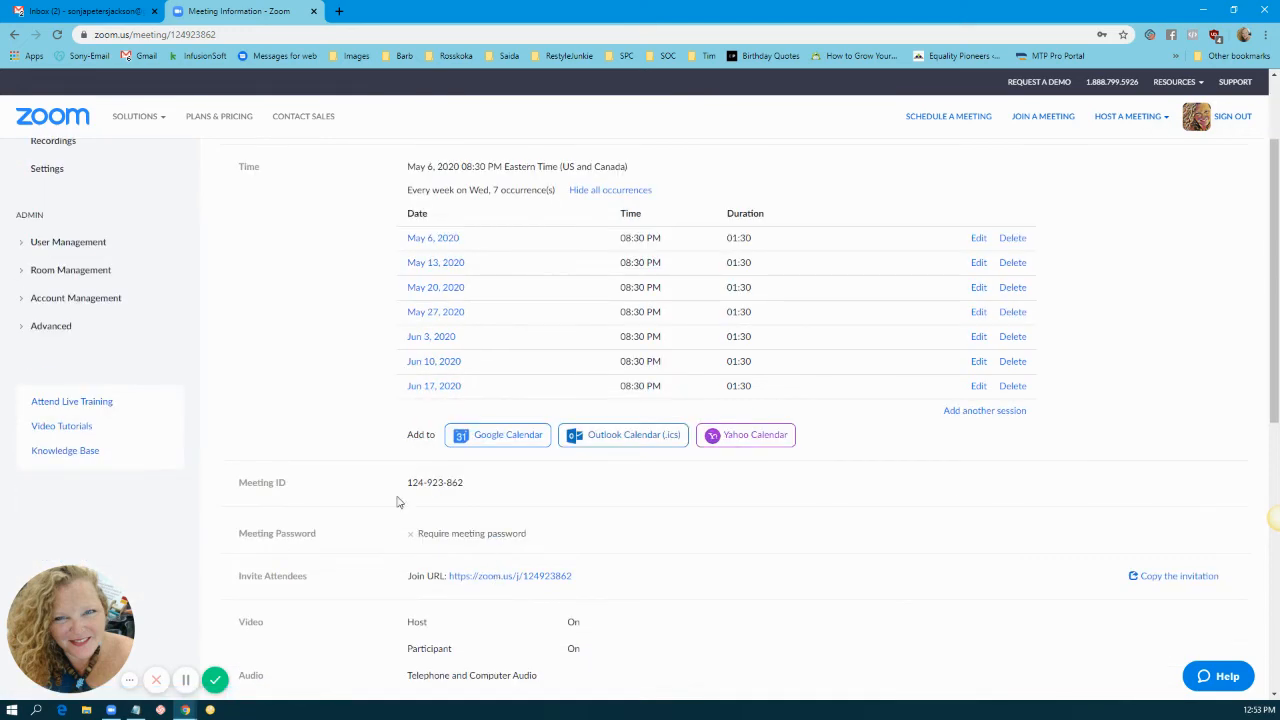
Step: Select the meeting ID, then the join URL, on the information page
left_click_drag(411, 483, 500, 484)
left_click(213, 682)
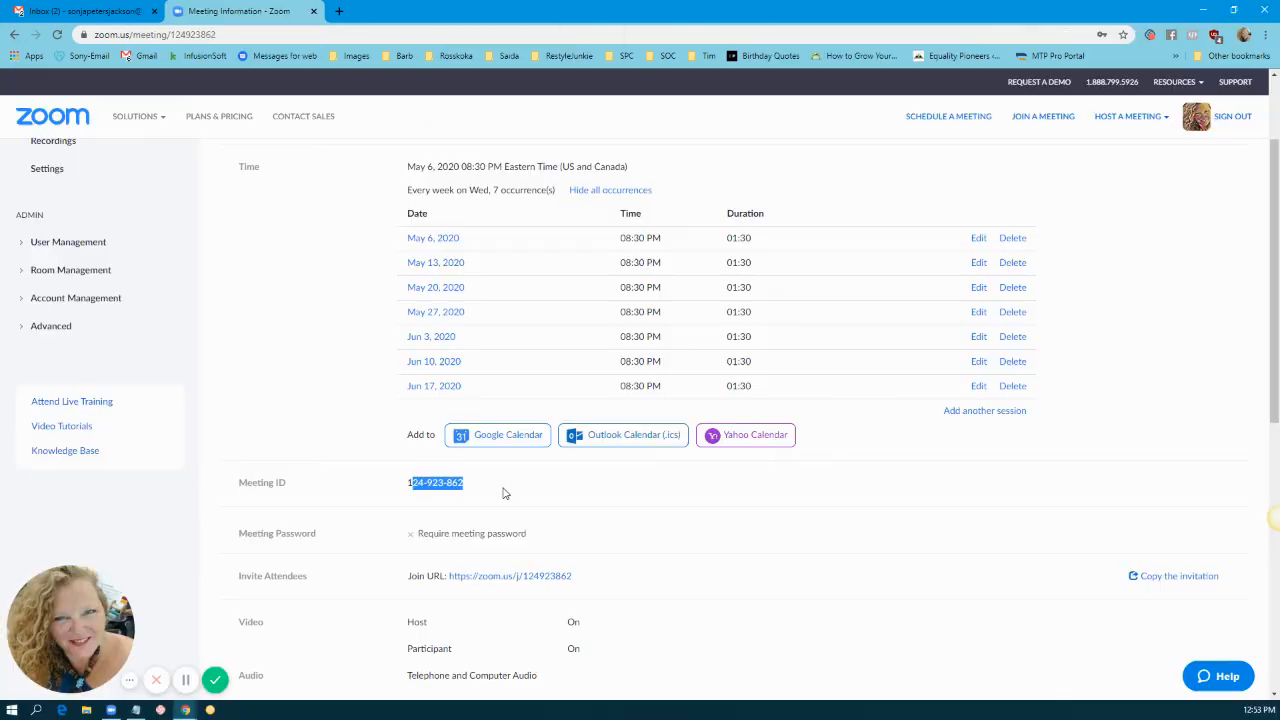
left_click(500, 492)
scroll(310, 583, "down", 2)
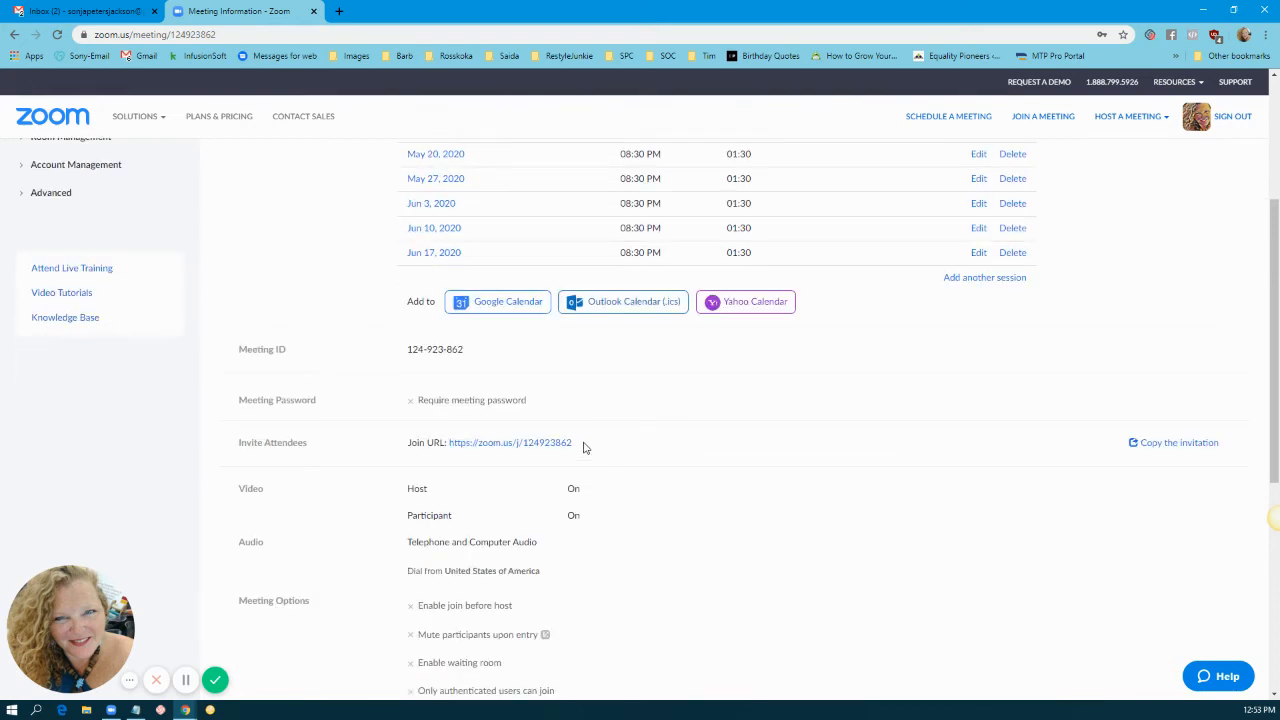
left_click_drag(585, 448, 449, 444)
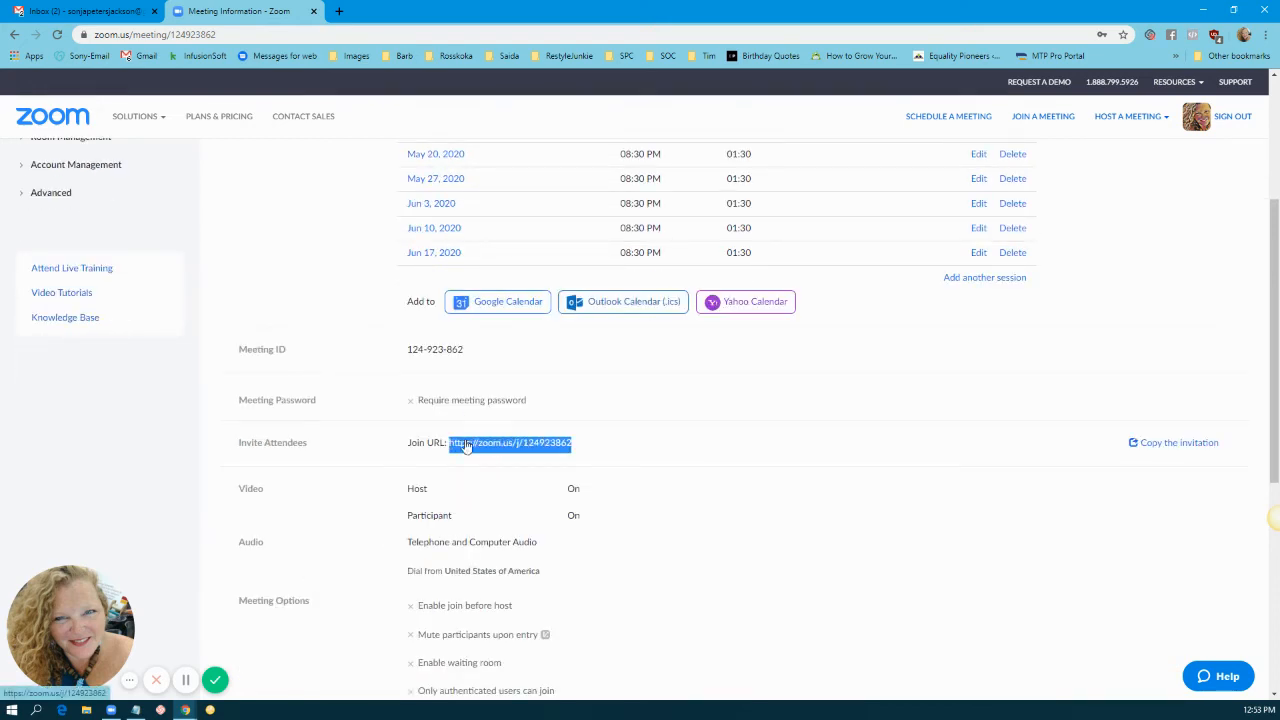
left_click(655, 446)
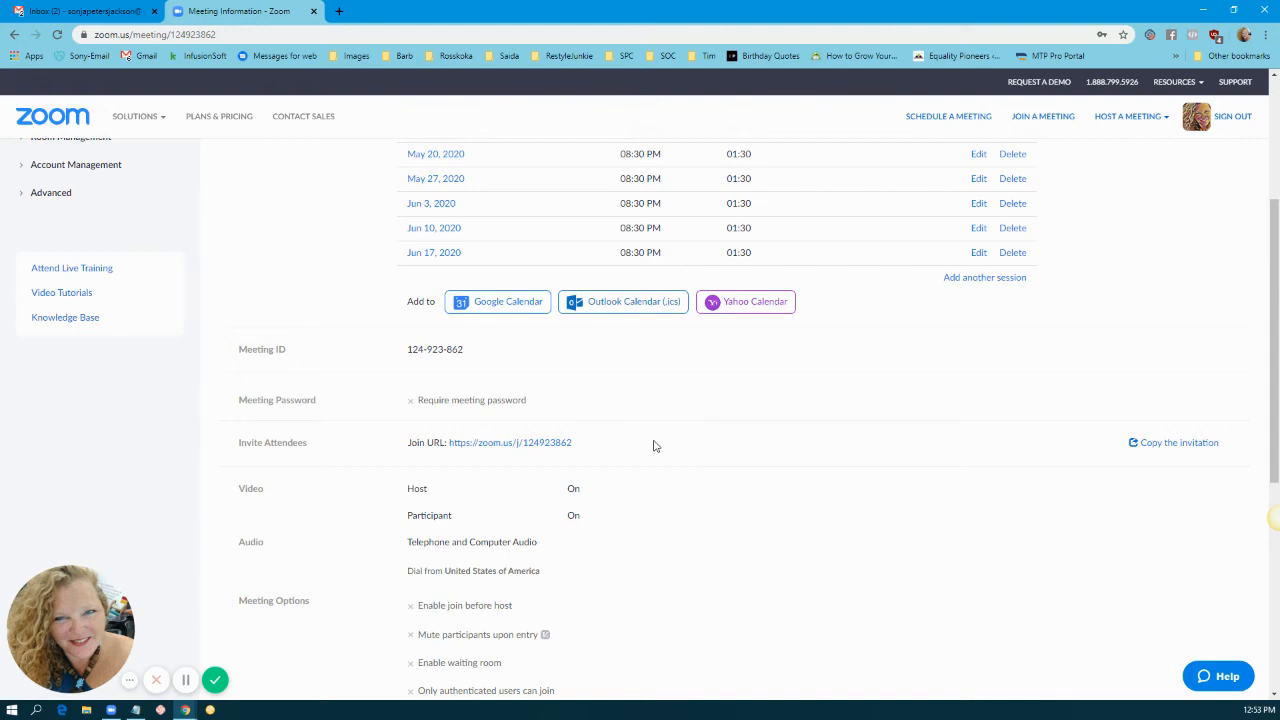
left_click(1160, 446)
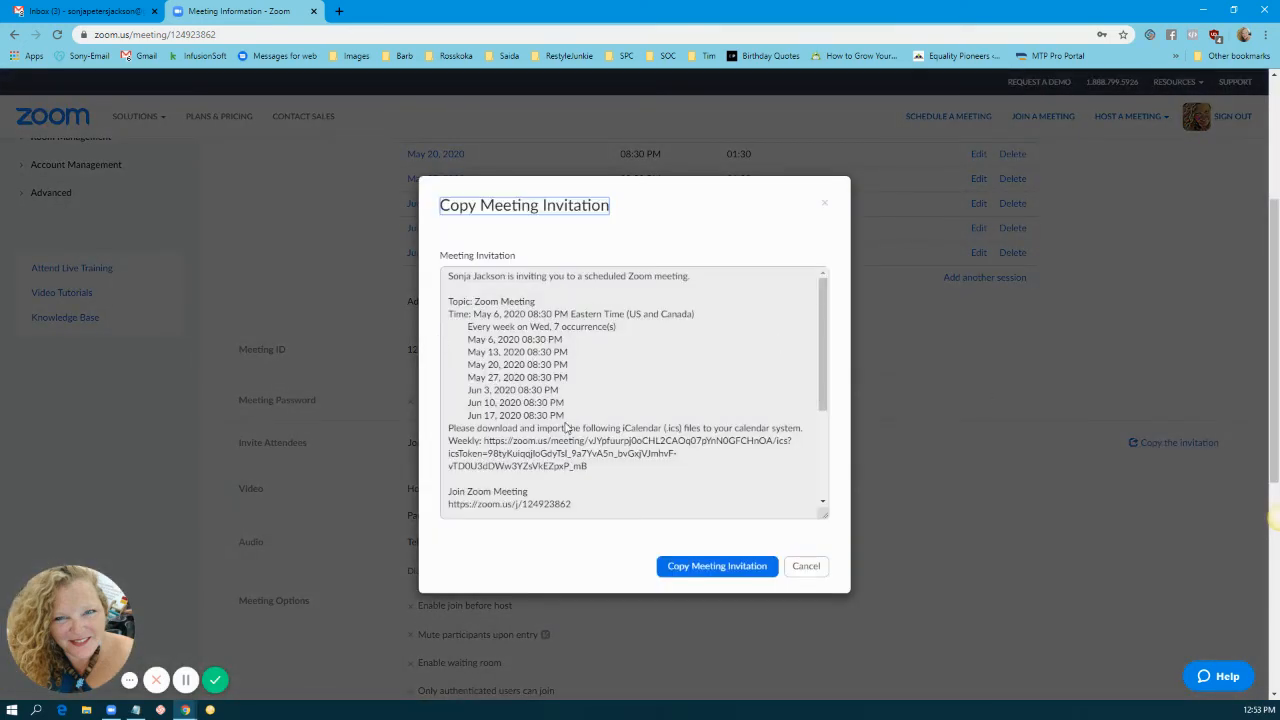
scroll(566, 427, "down", 3)
left_click(689, 384)
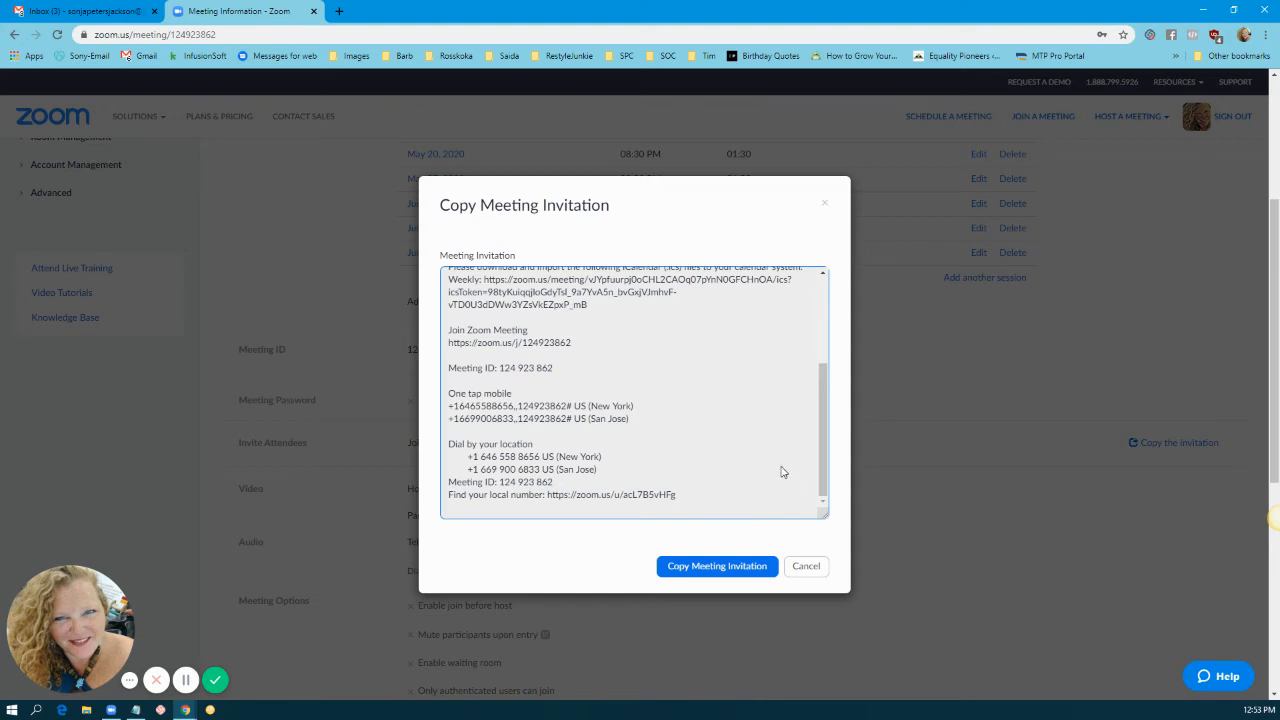
left_click(810, 569)
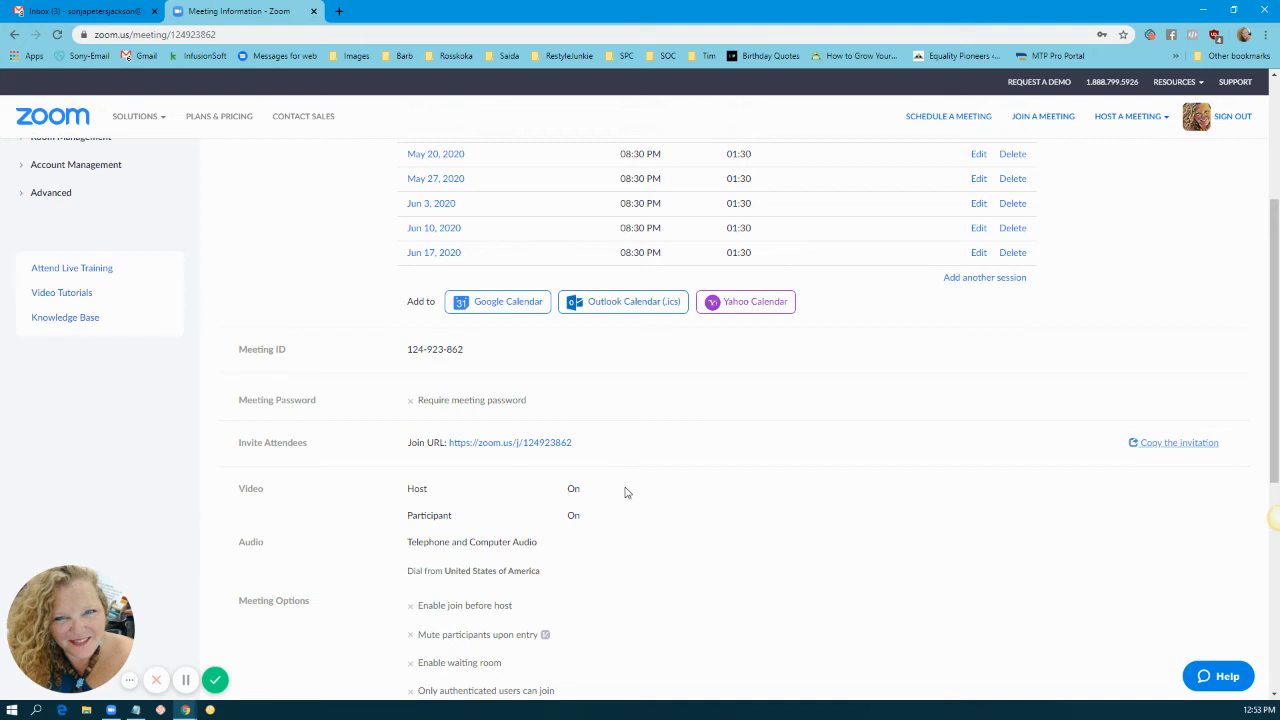
scroll(628, 493, "down", 2)
scroll(630, 496, "down", 1)
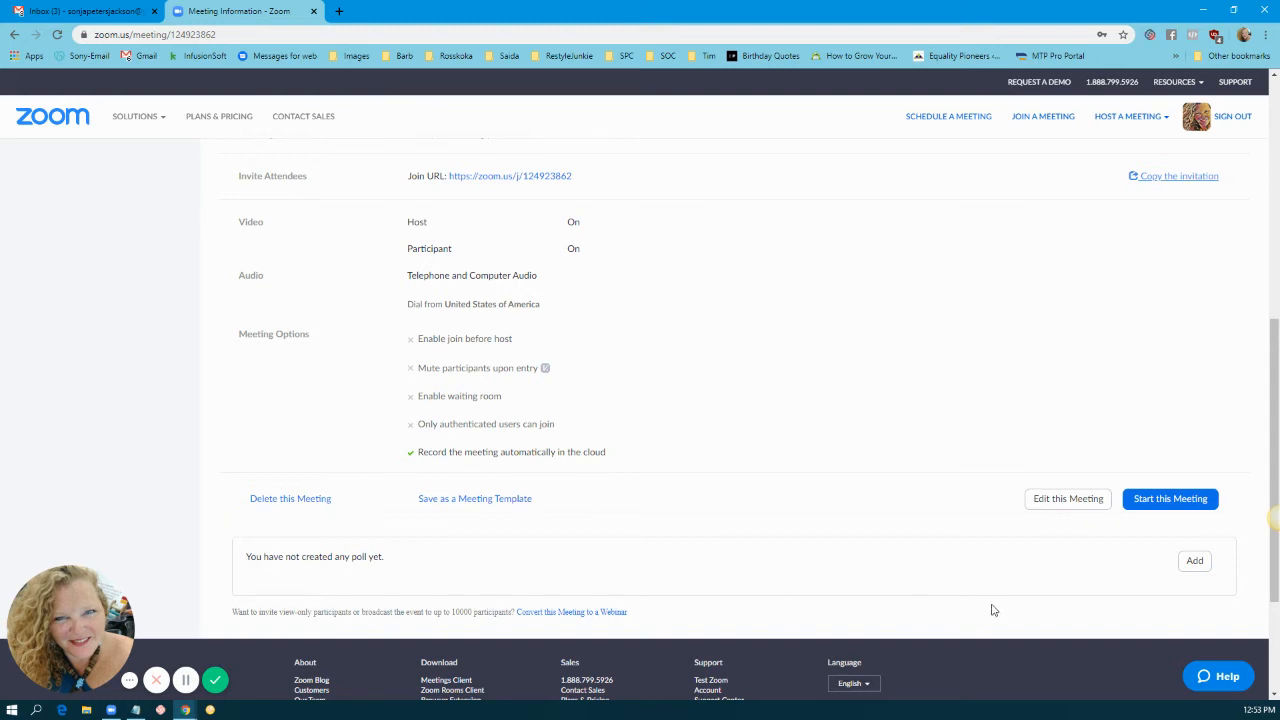
left_click(1190, 563)
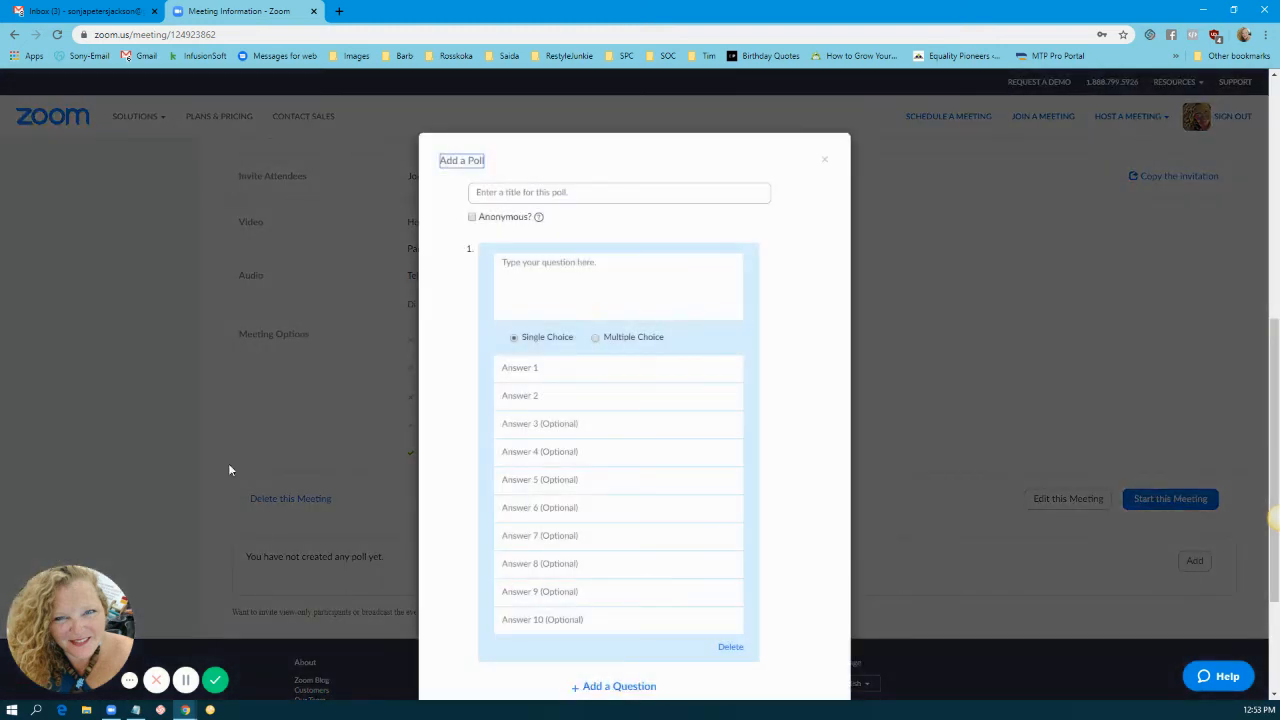
scroll(580, 395, "down", 3)
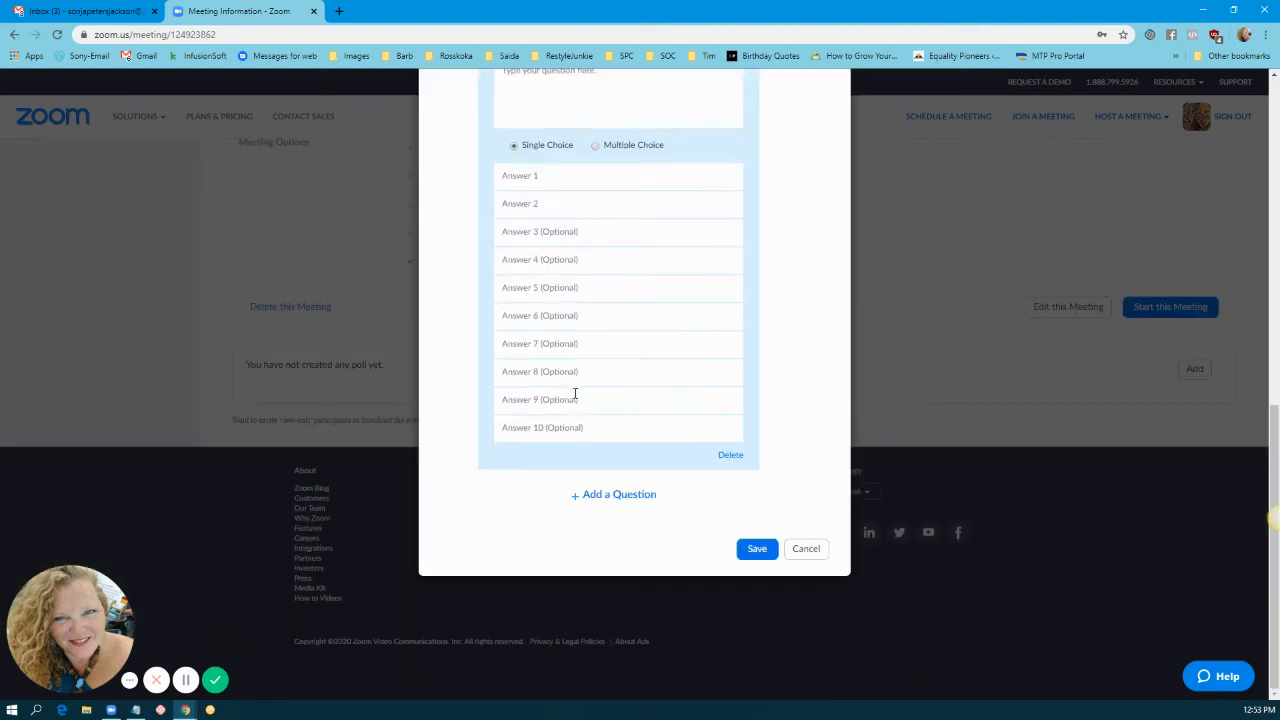
scroll(575, 395, "up", 3)
scroll(580, 389, "down", 1)
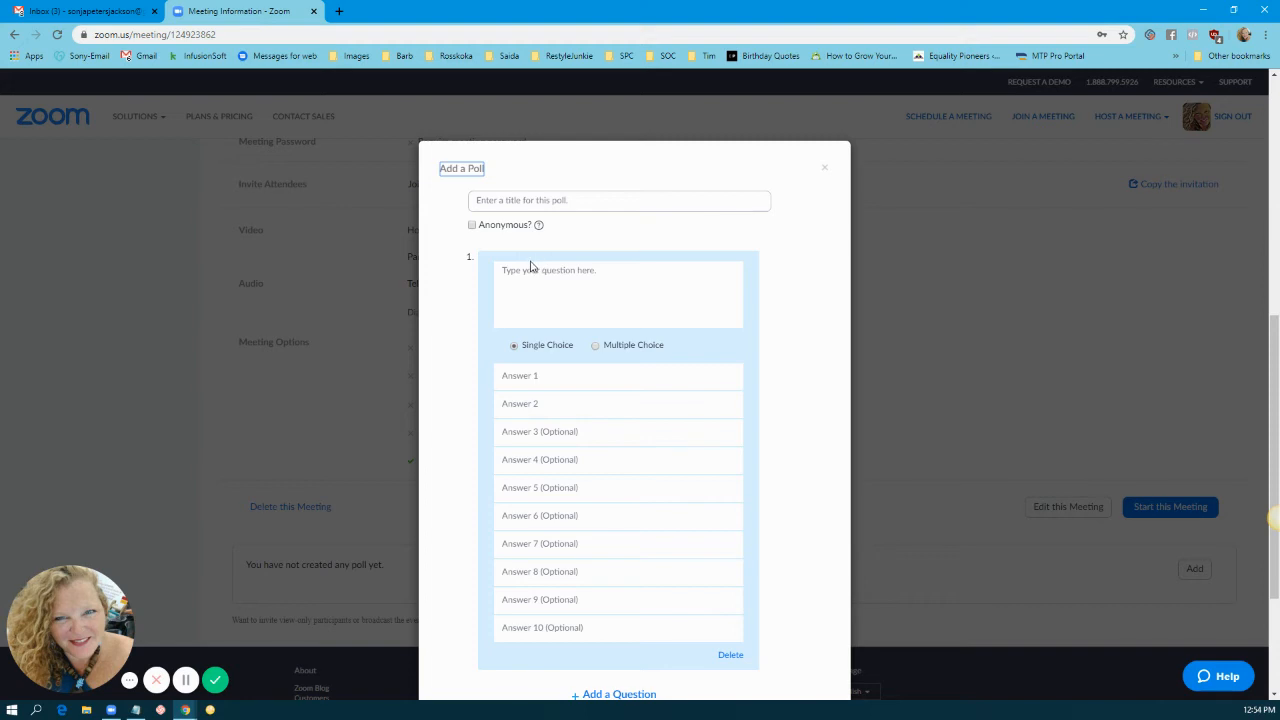
scroll(660, 700, "down", 2)
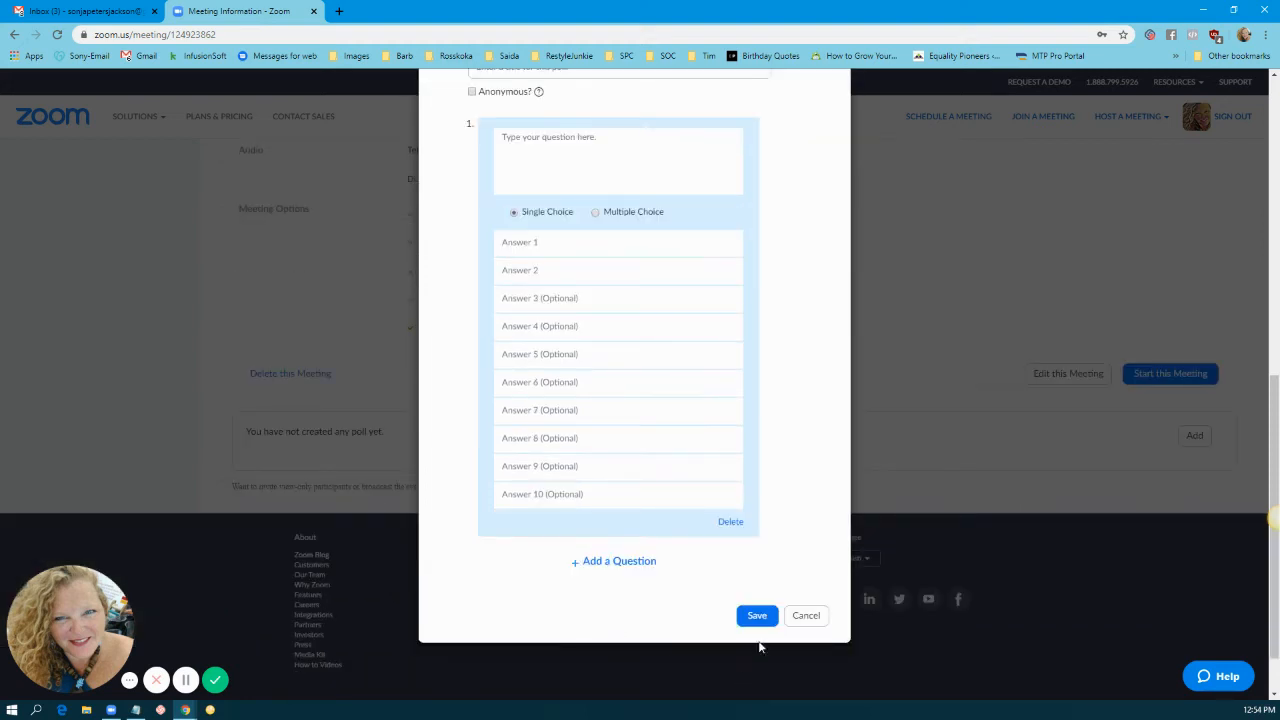
left_click(806, 616)
scroll(720, 331, "up", 1)
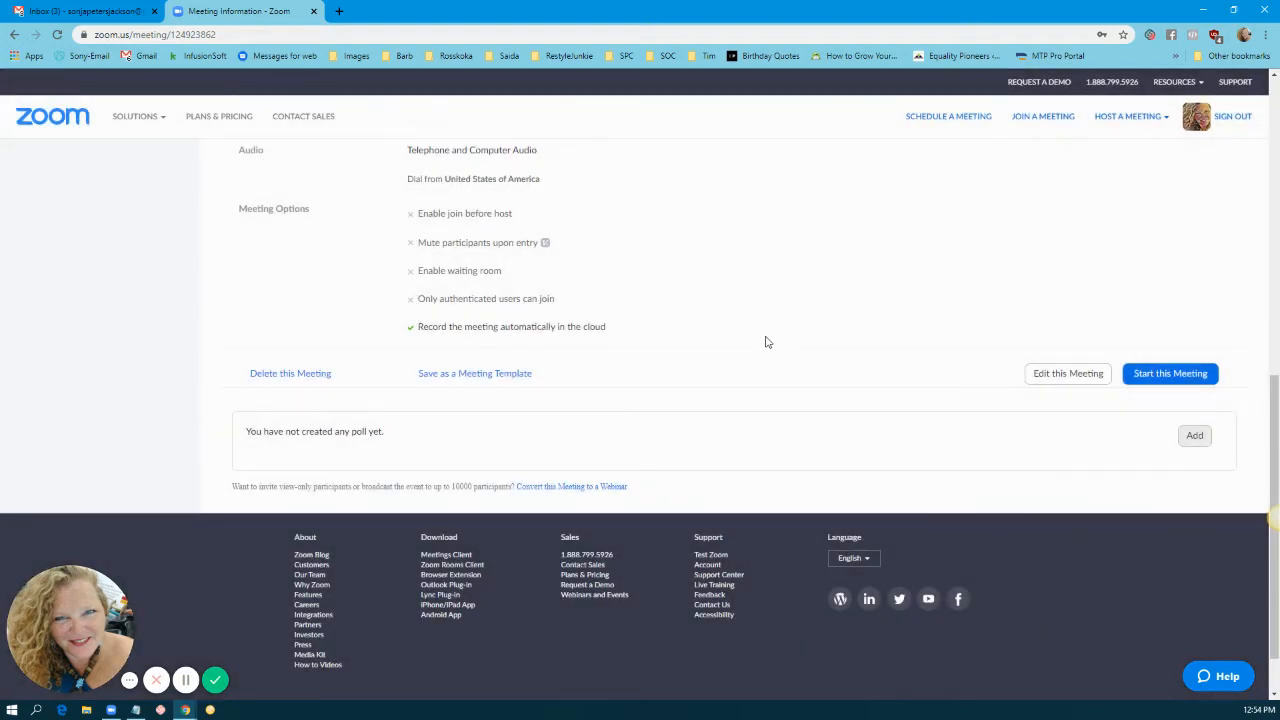
scroll(766, 342, "up", 1)
scroll(766, 342, "up", 7)
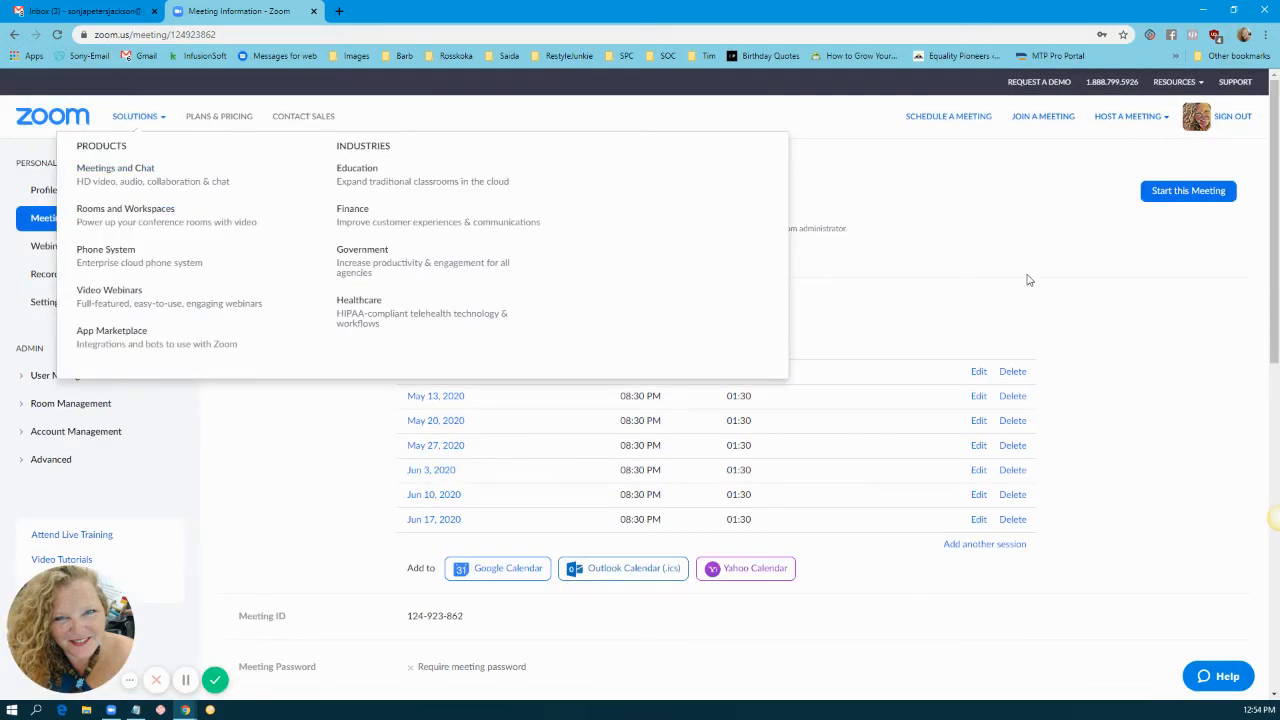
Step: Return to My Meetings, reload the Meetings list, and begin a new meeting form
left_click(262, 172)
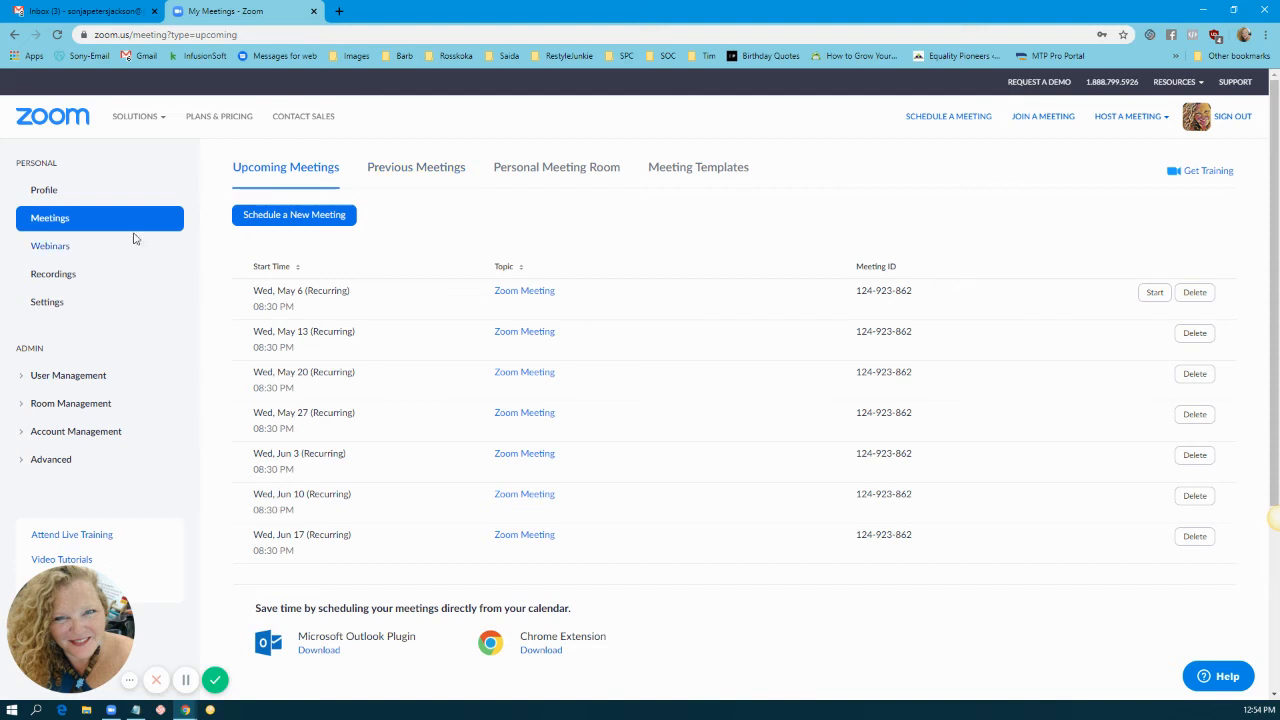
left_click(85, 220)
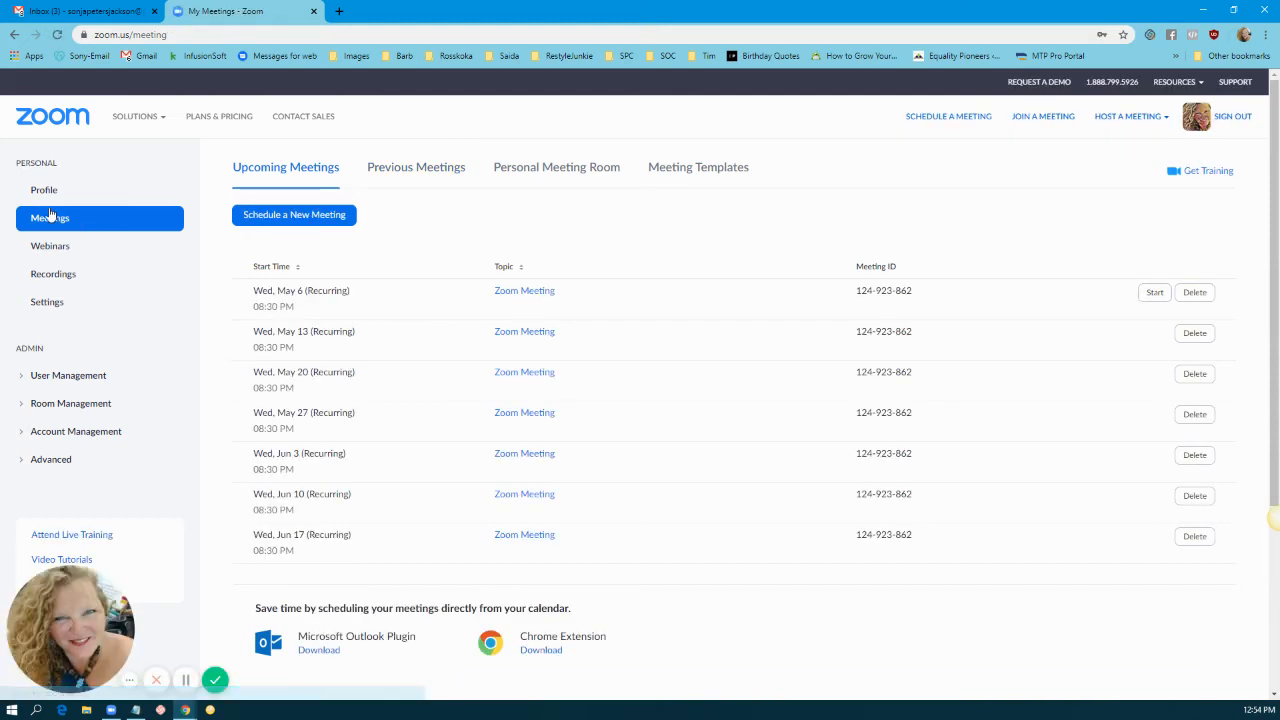
left_click(308, 218)
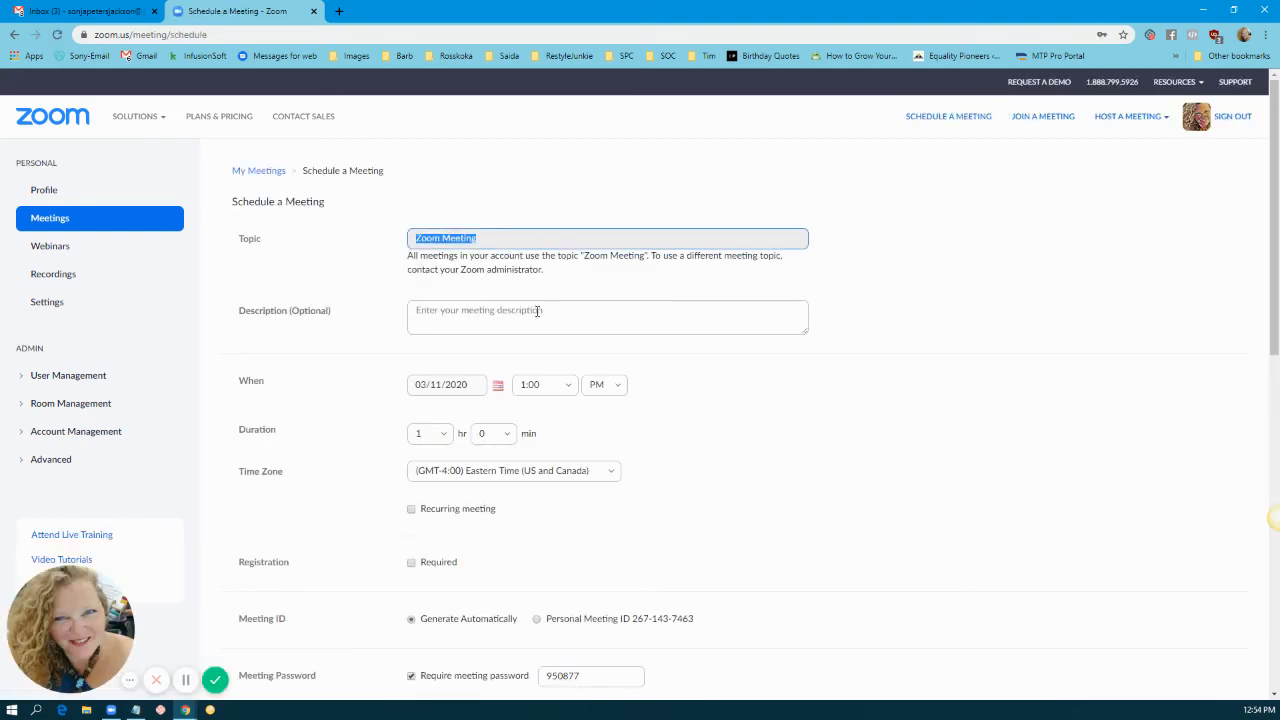
Step: Enter the four participants' names as the meeting description
left_click(528, 317)
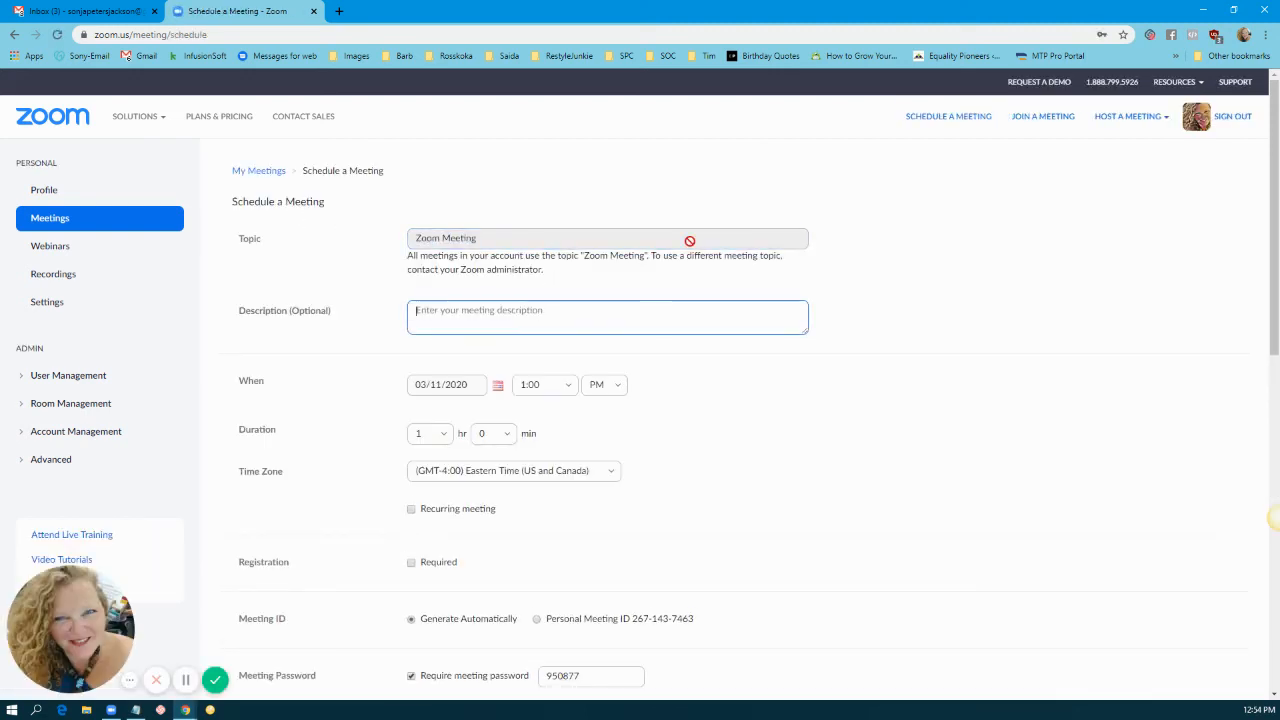
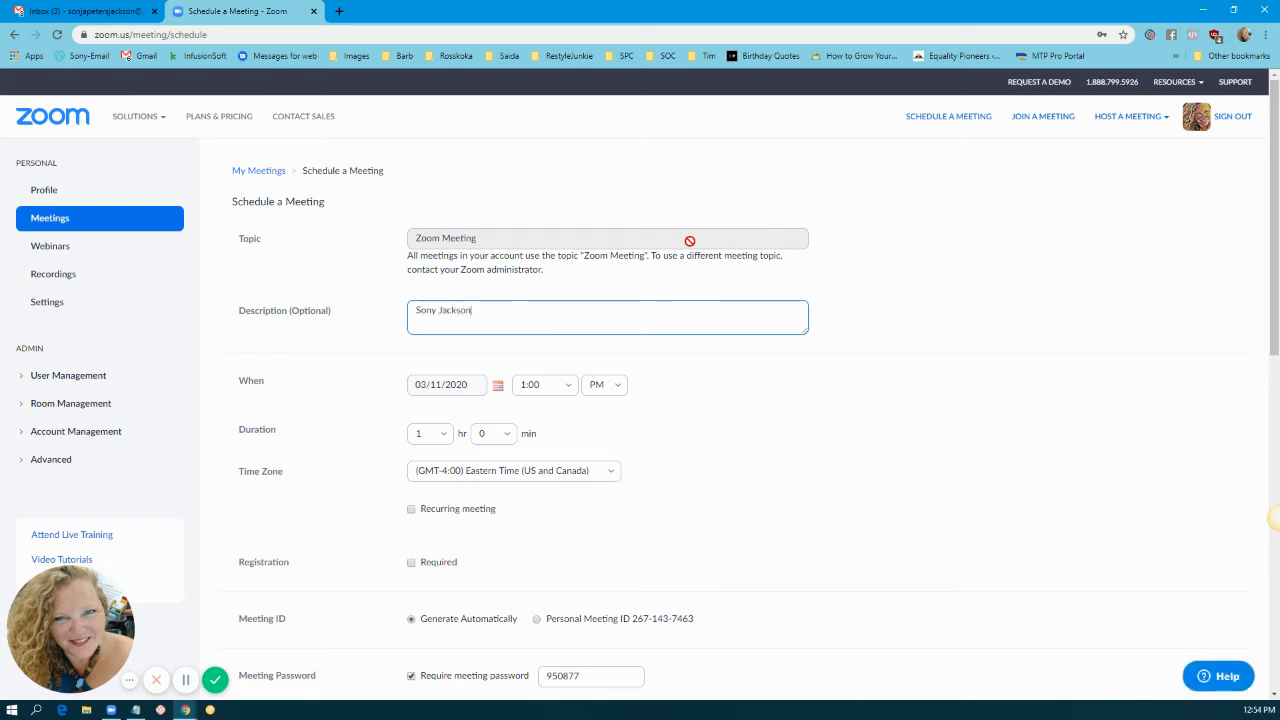
type(" Stephanie")
key("BackSpace")
key("BackSpace")
type("e")
type("DeWayne")
Step: Make the meeting recurring with No Fixed Time
left_click(413, 511)
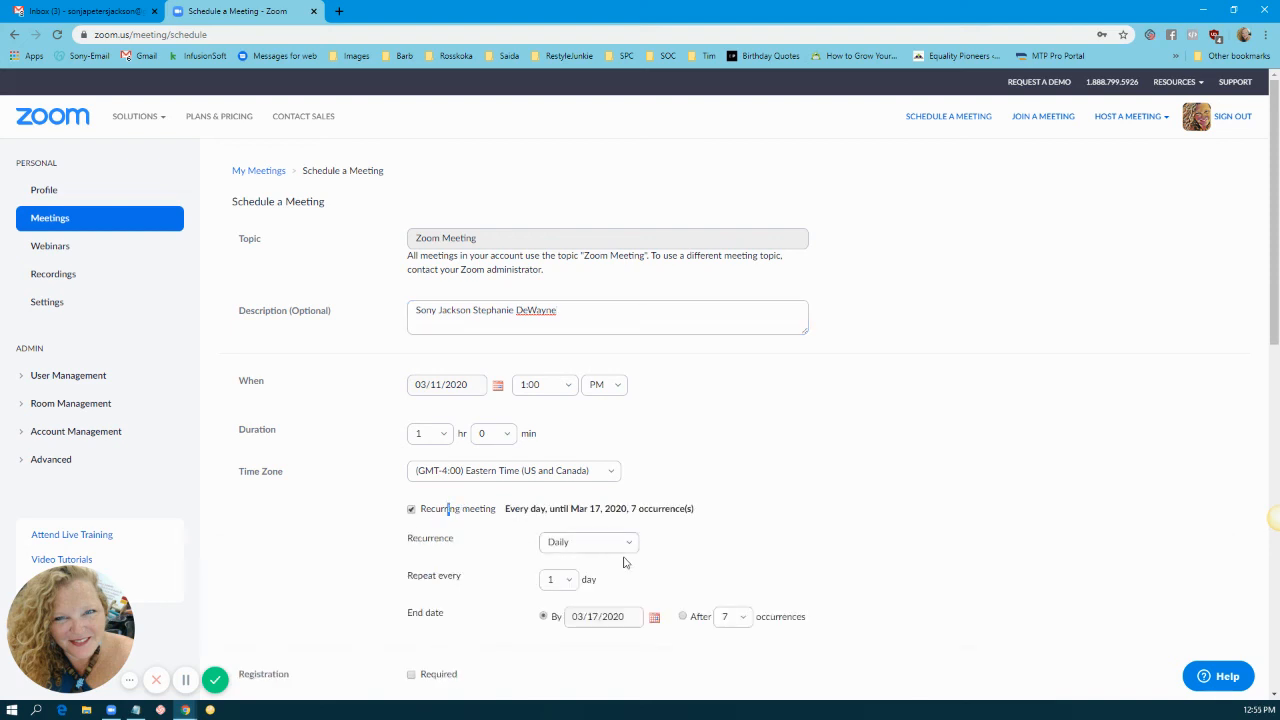
left_click(580, 541)
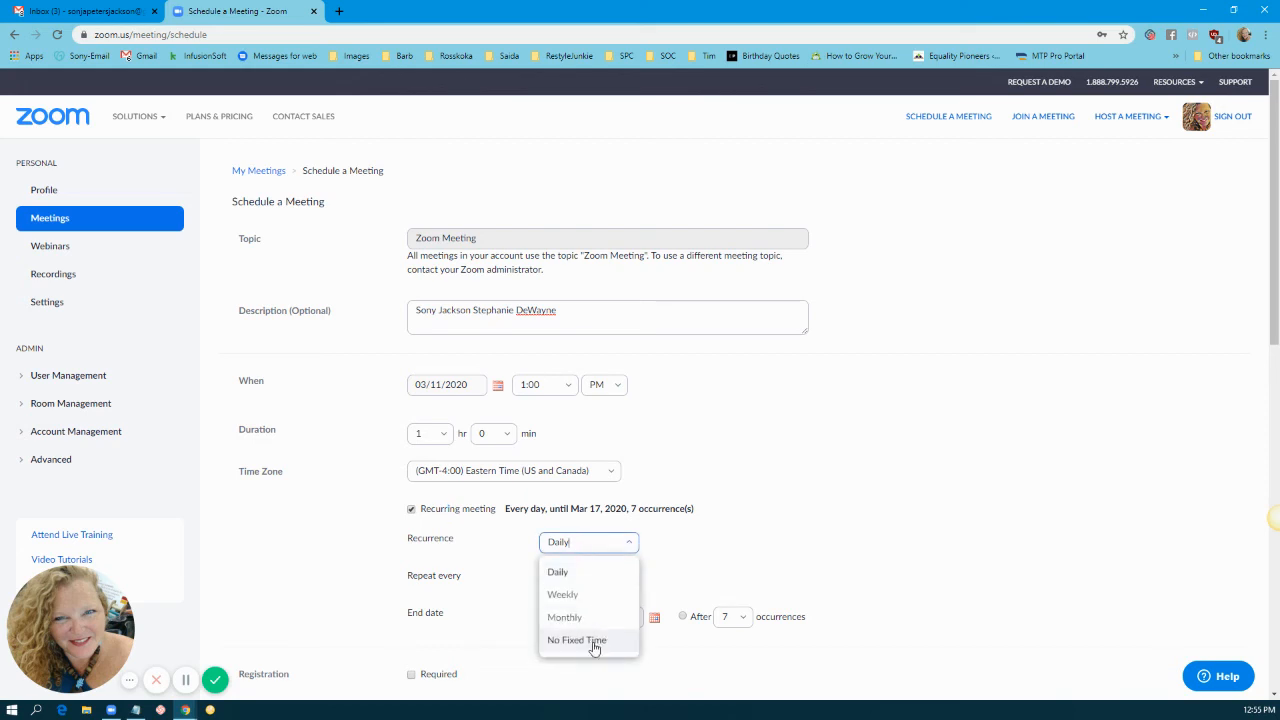
left_click(595, 639)
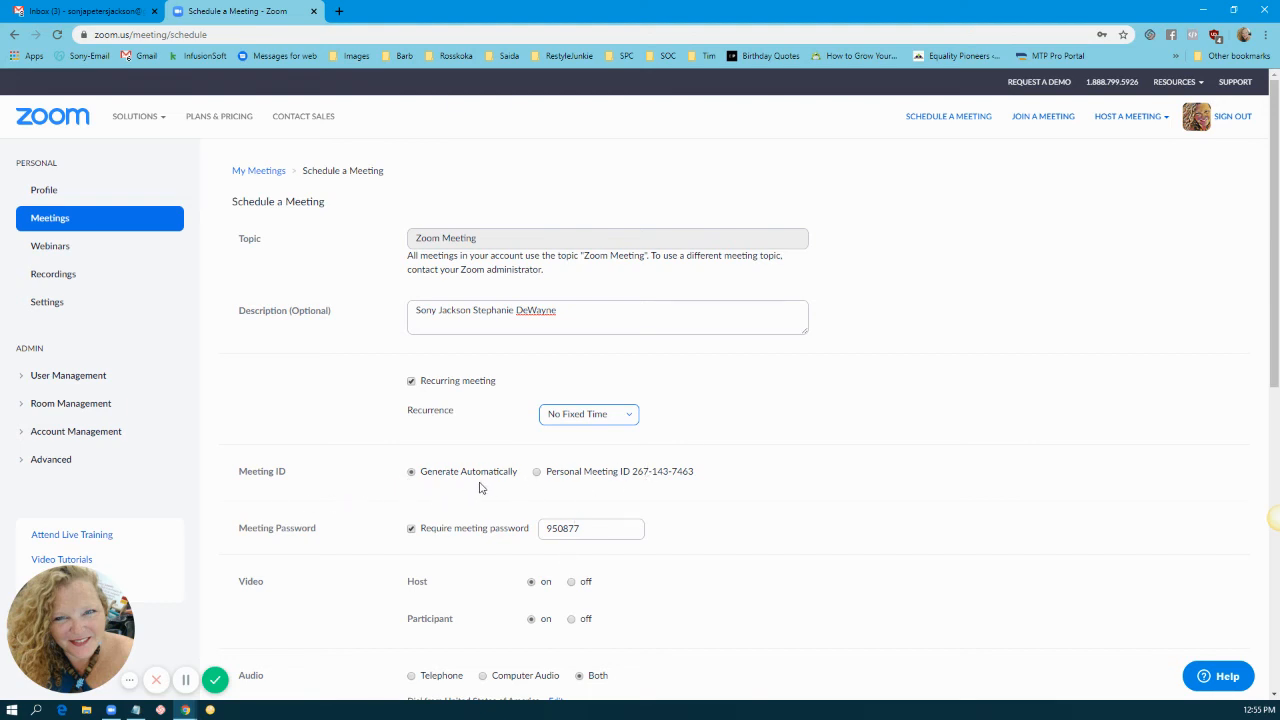
Step: Untick Require meeting password and save the No Fixed Time recurring meeting
left_click(412, 529)
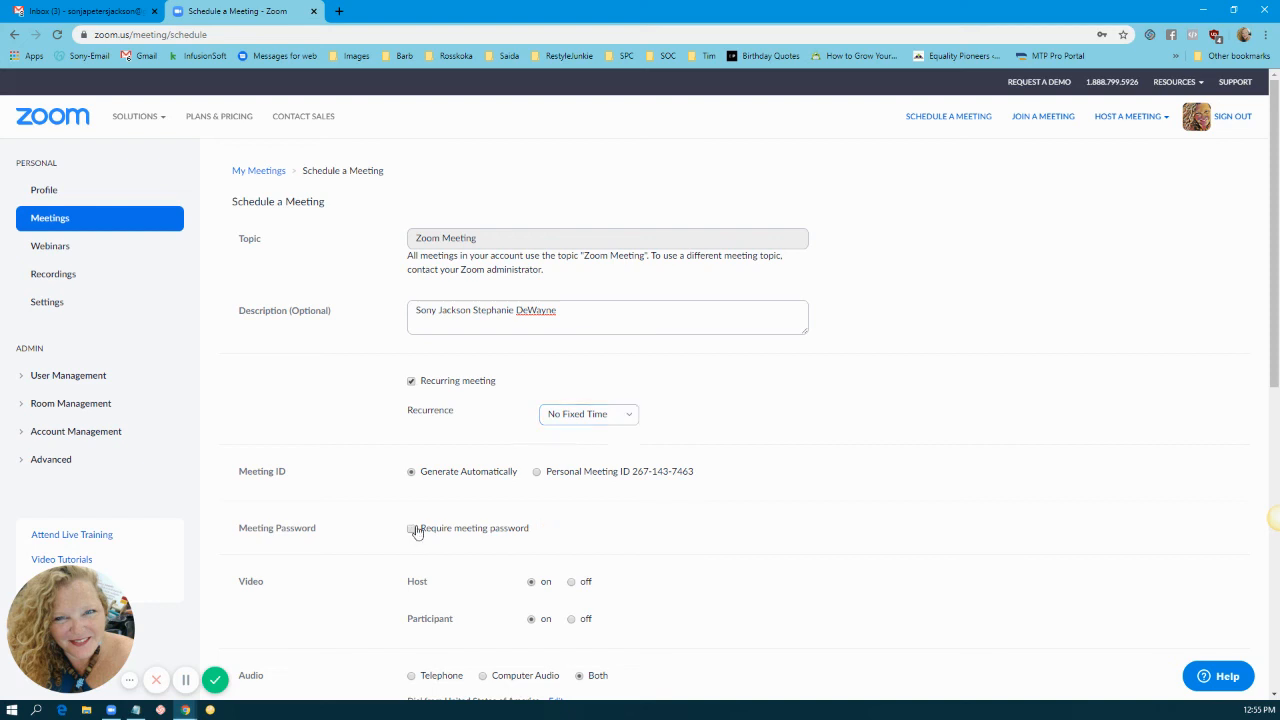
scroll(418, 532, "down", 1)
scroll(743, 477, "down", 4)
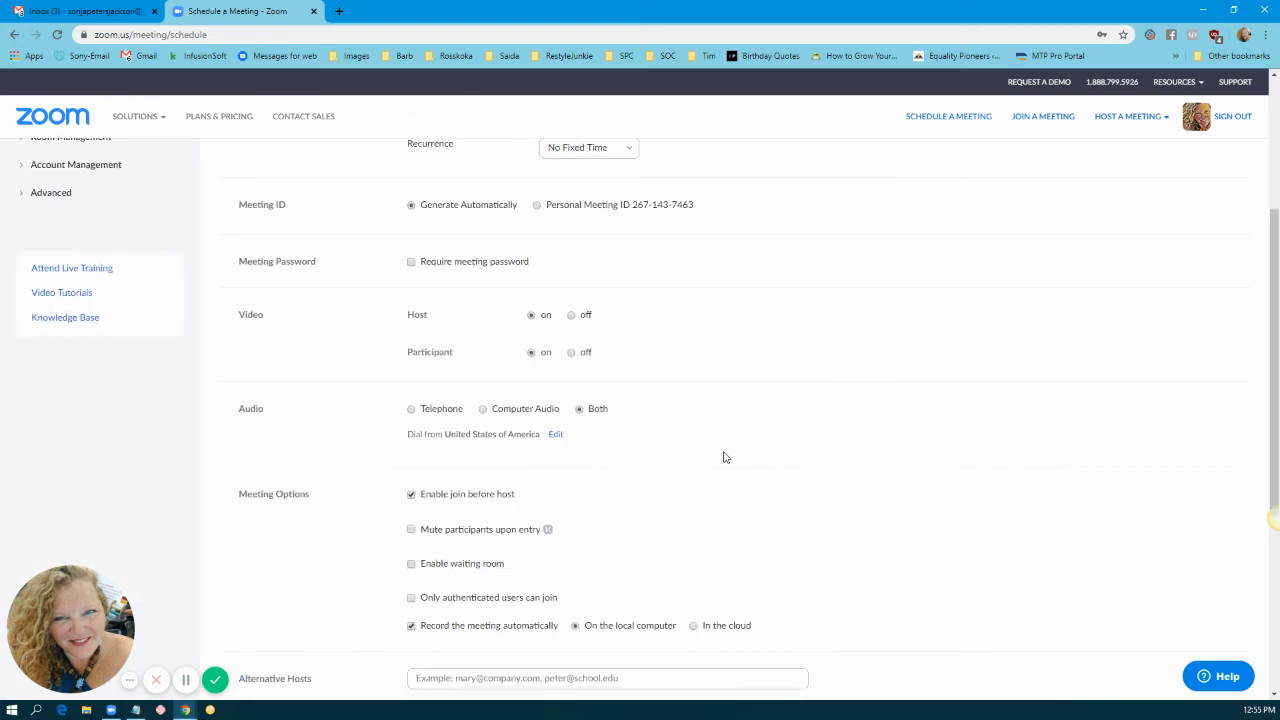
scroll(725, 457, "down", 2)
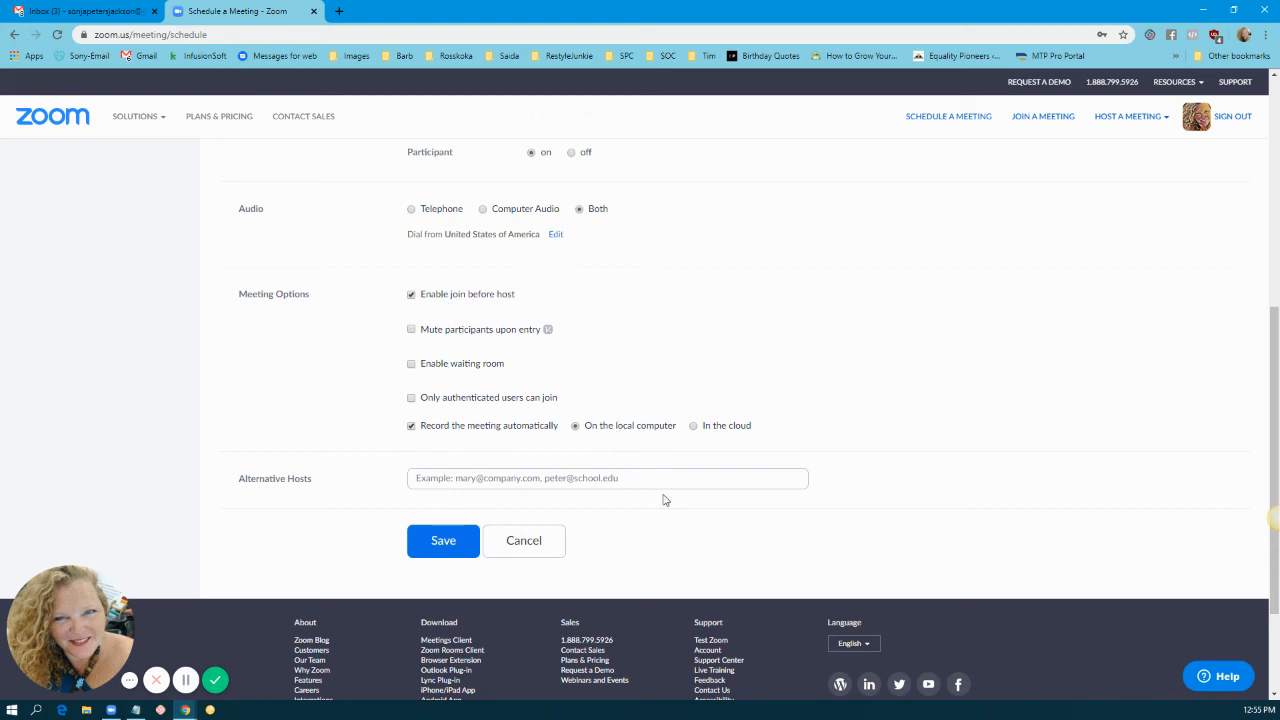
scroll(523, 540, "up", 1)
scroll(537, 540, "down", 1)
left_click(443, 545)
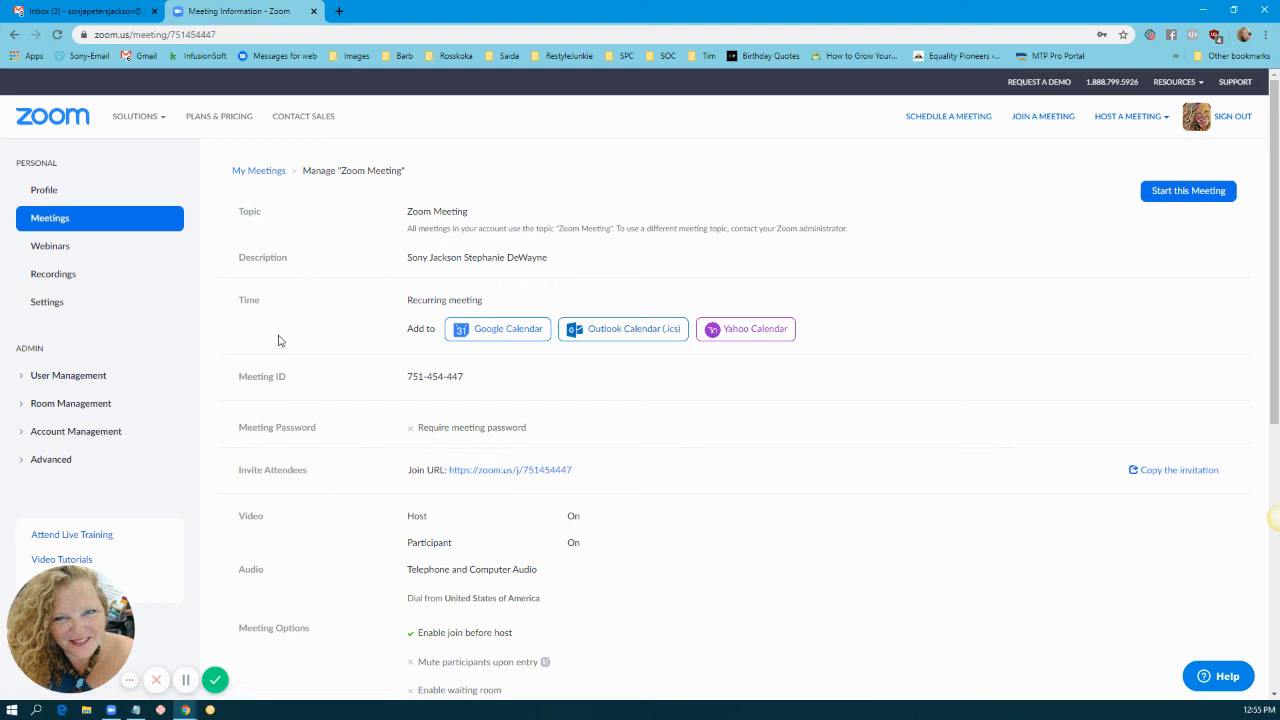
left_click(260, 172)
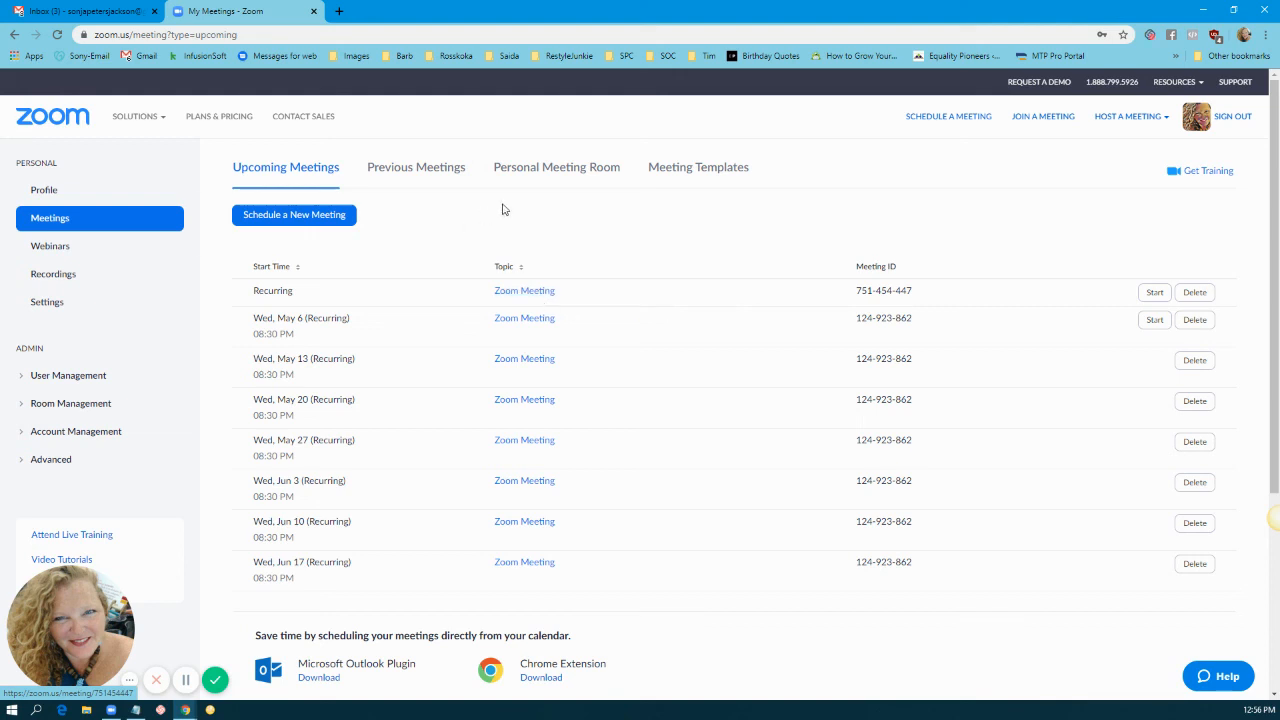
Step: Open the Personal Meeting Room, select its meeting number in the Join URL, and start it
left_click(537, 170)
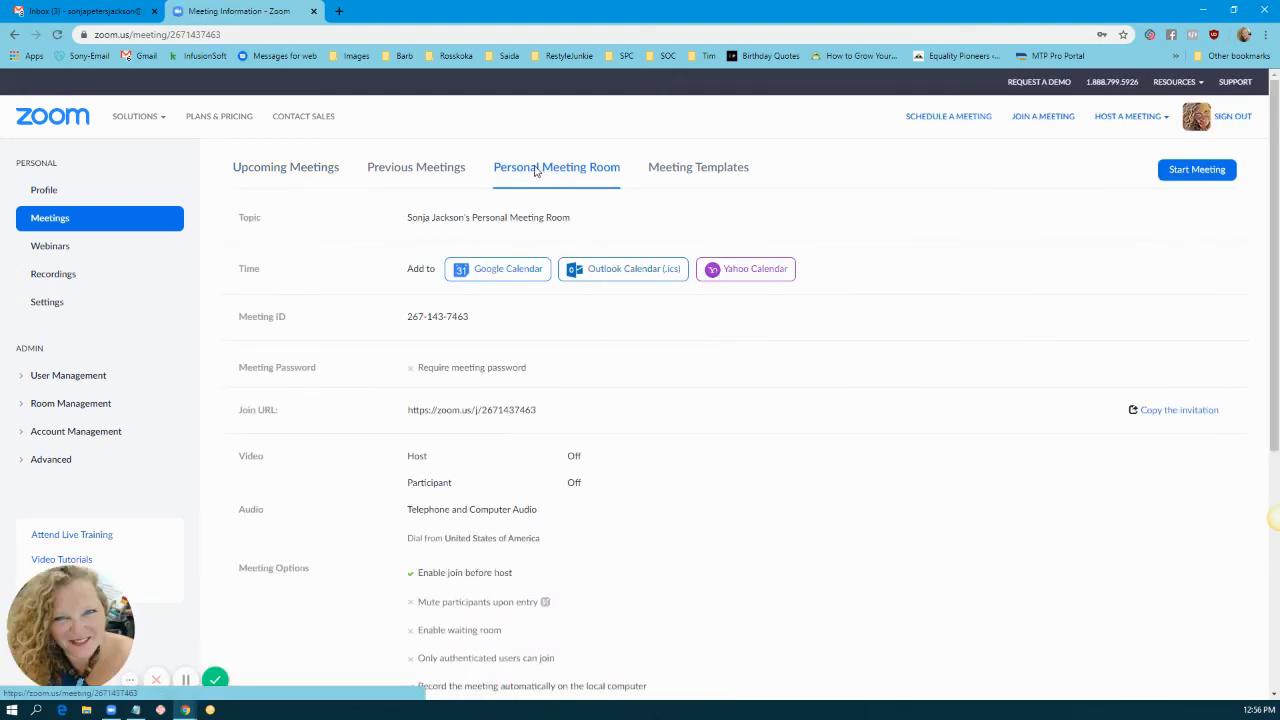
double_click(513, 410)
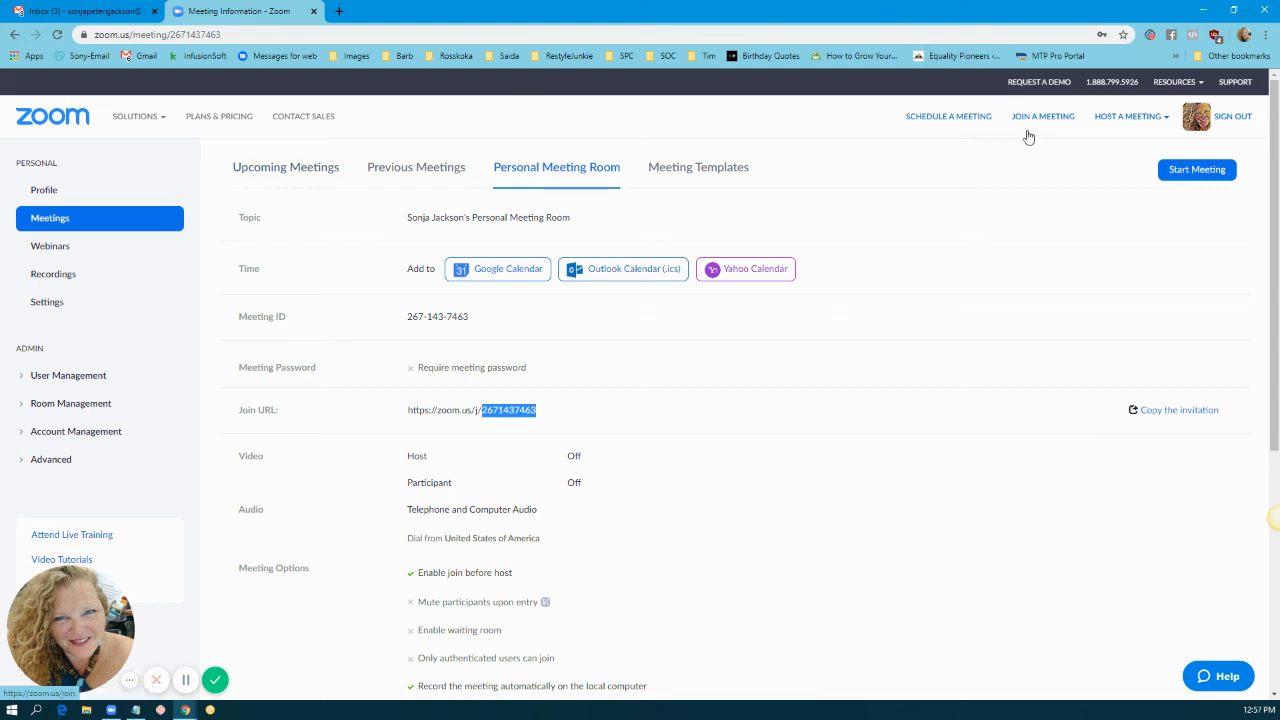
left_click(1196, 169)
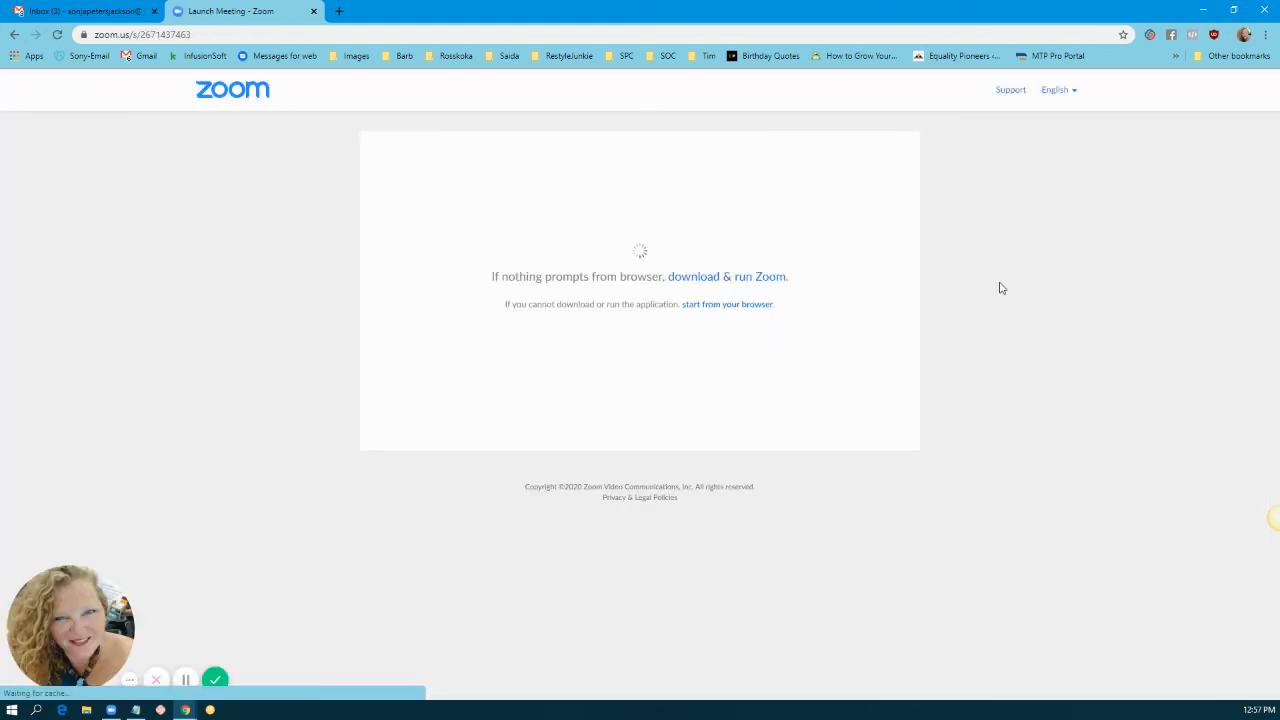